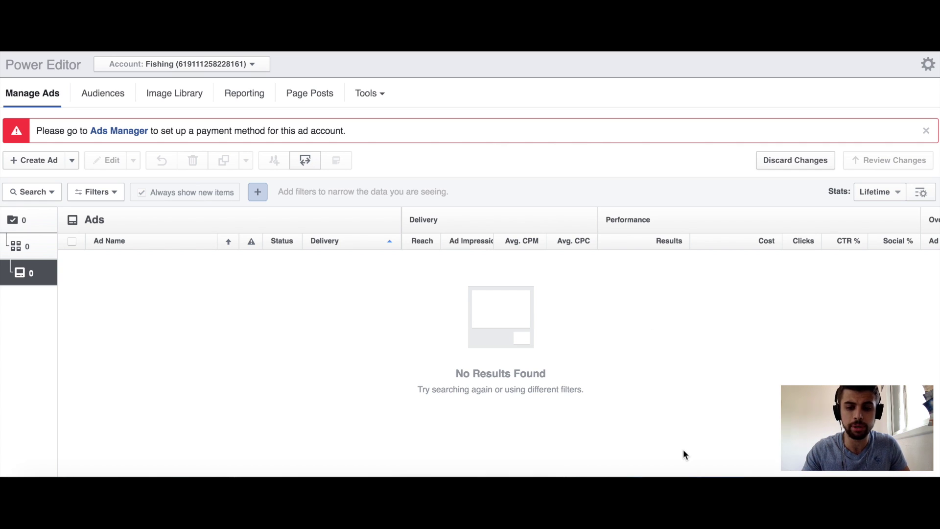
# Open the Fishing.pages document and review its table of fishing websites, magazines, stores, persons and buyers, then return to Power Editor
pyautogui.click(678, 475)
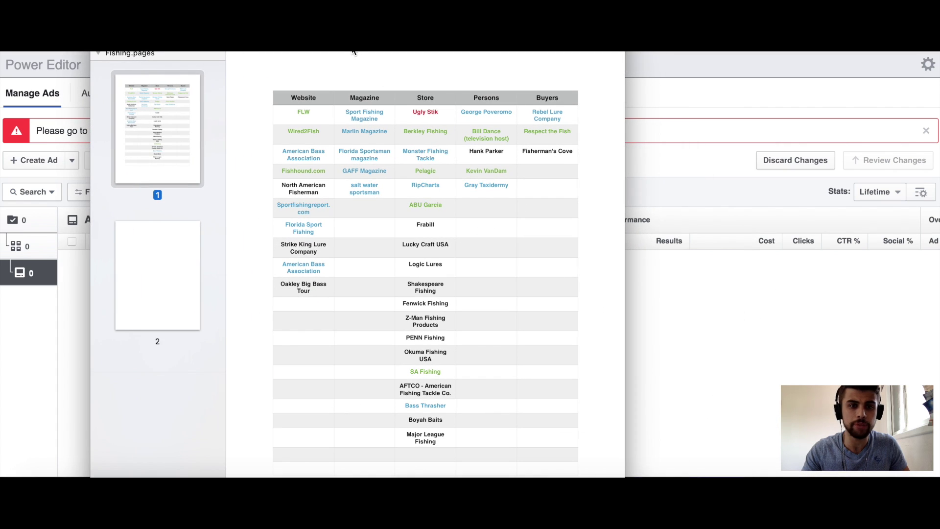
pyautogui.moveTo(354, 49); pyautogui.dragTo(334, 51)
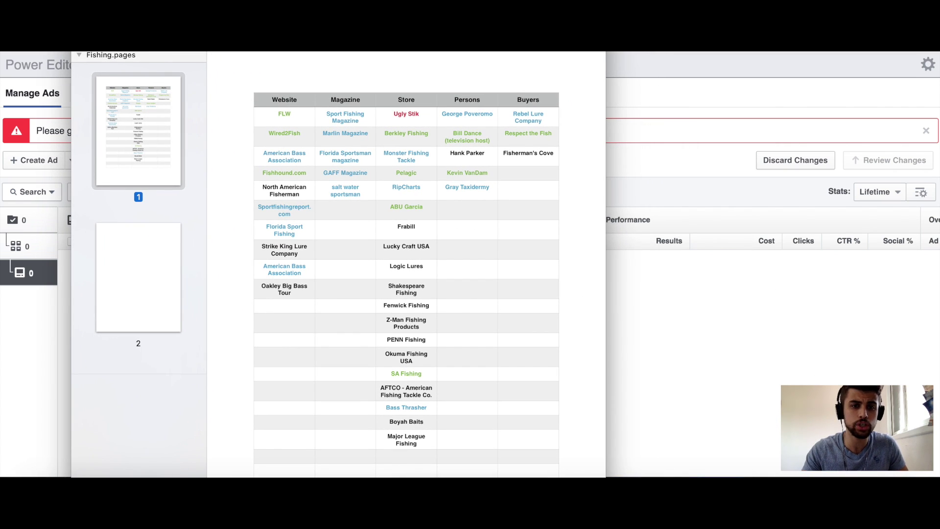
pyautogui.moveTo(334, 51); pyautogui.dragTo(326, 51)
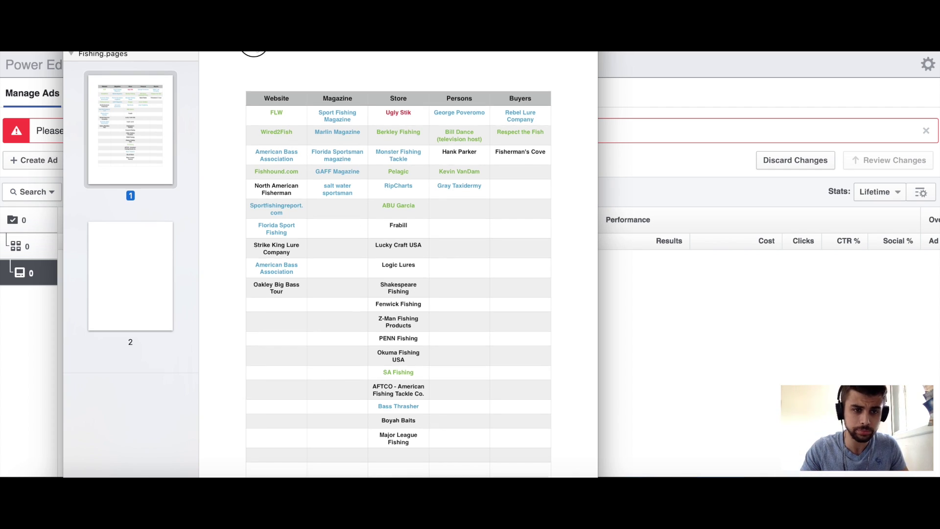
pyautogui.moveTo(254, 48); pyautogui.dragTo(455, 53)
pyautogui.click(63, 207)
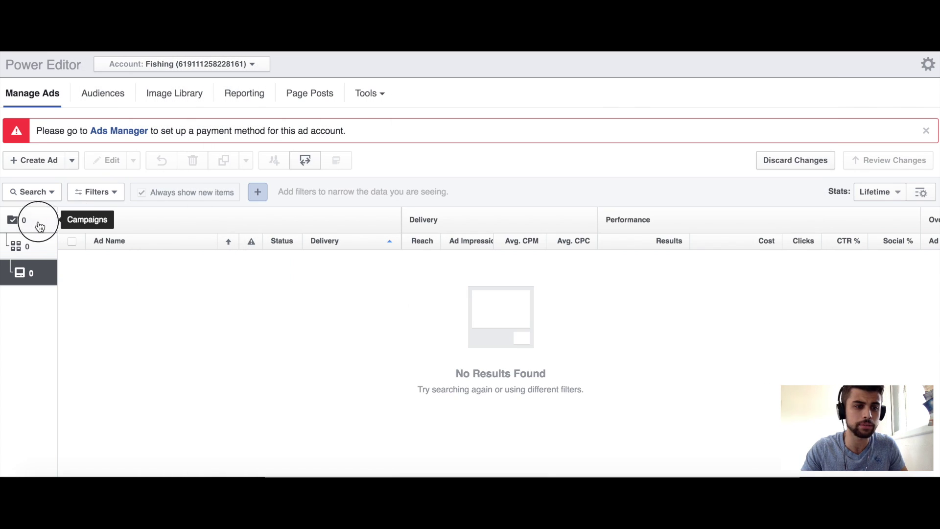
# Start a new campaign named Fishing Shirt PPE with Page Post Engagement as its objective
pyautogui.click(38, 225)
pyautogui.click(46, 160)
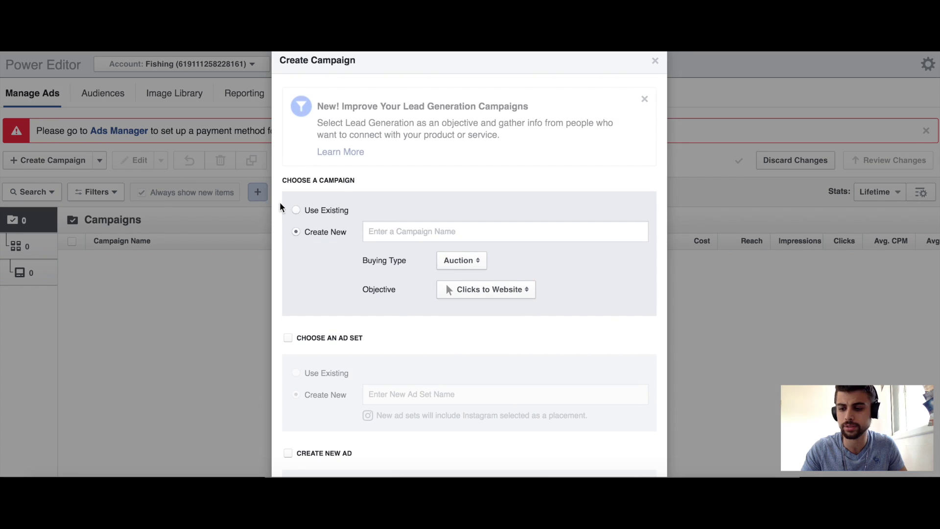
pyautogui.write('d')
pyautogui.press('BackSpace')
pyautogui.write('Fishing Shirt PPE')
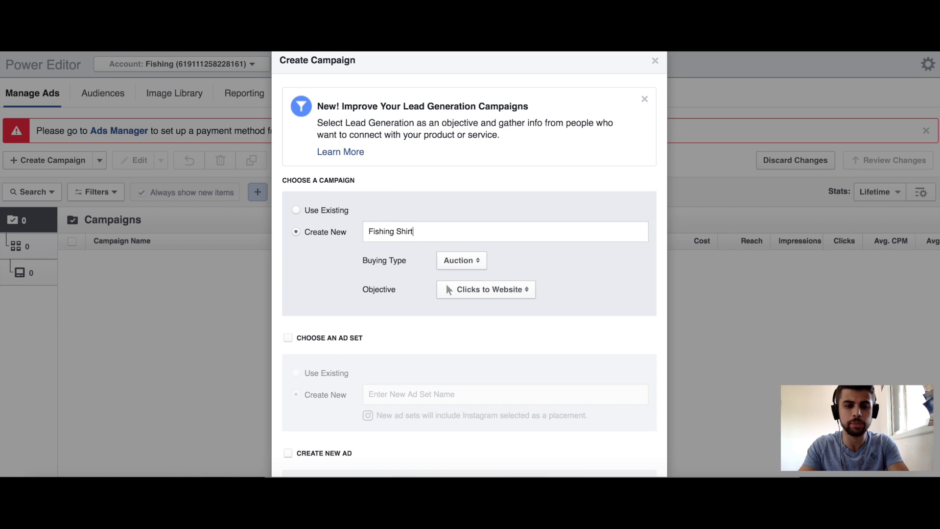
pyautogui.click(455, 288)
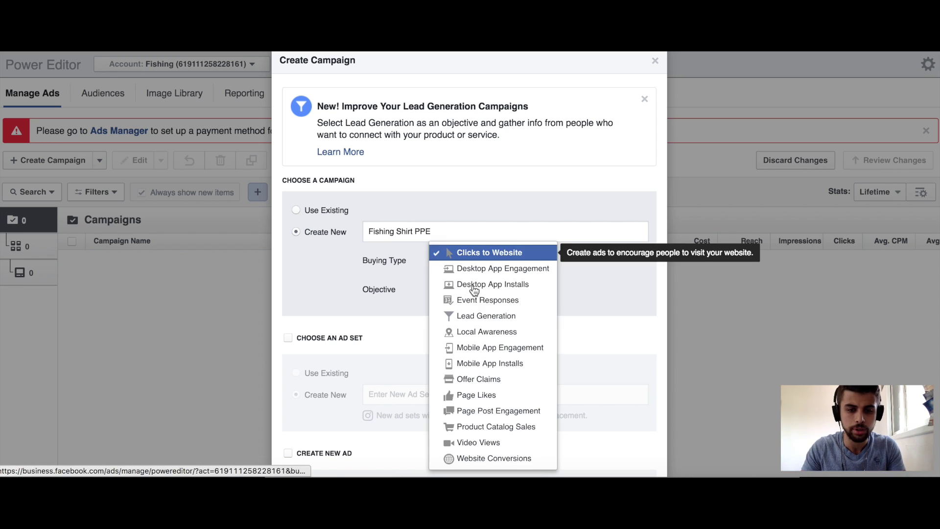
pyautogui.click(465, 410)
# Include a new ad set in the campaign, reusing the campaign name Fishing Shirt PPE
pyautogui.click(330, 321)
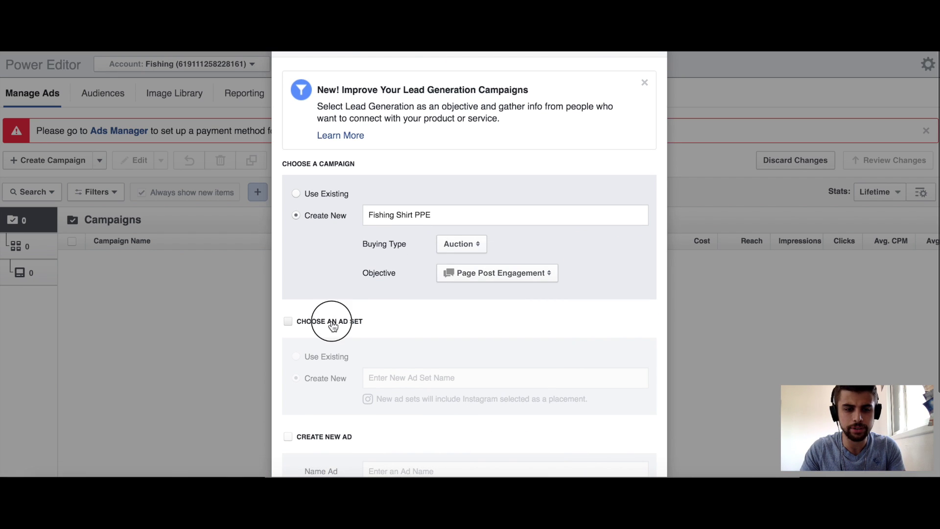
pyautogui.click(429, 211)
pyautogui.press('super+a')
pyautogui.press('super+c')
pyautogui.click(406, 368)
pyautogui.press('super+v')
# Include a new ad also named Fishing Shirt PPE and create the campaign
pyautogui.scroll(-2, 389, 383)
pyautogui.click(323, 383)
pyautogui.click(427, 412)
pyautogui.press('super+v')
pyautogui.scroll(-1, 459, 369)
pyautogui.click(639, 456)
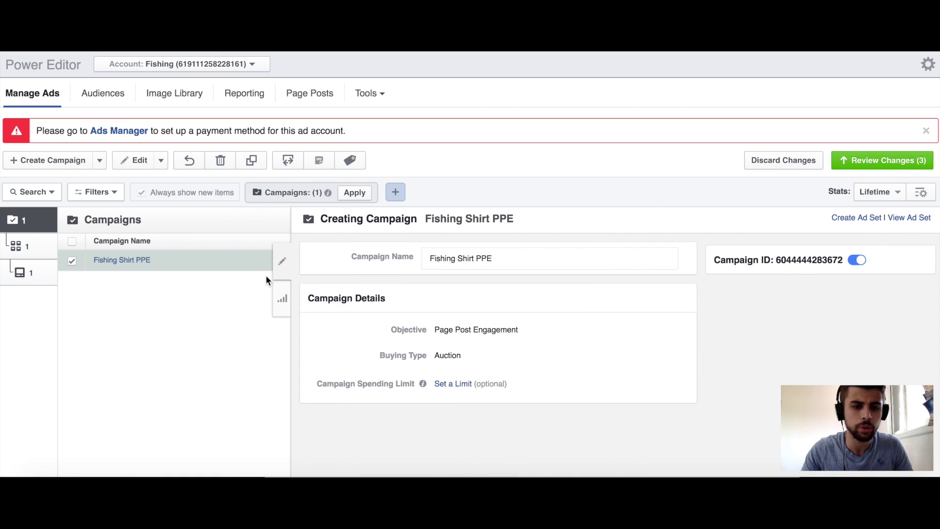
# Open the Fishing Shirt PPE ad set for editing
pyautogui.click(282, 261)
pyautogui.click(16, 246)
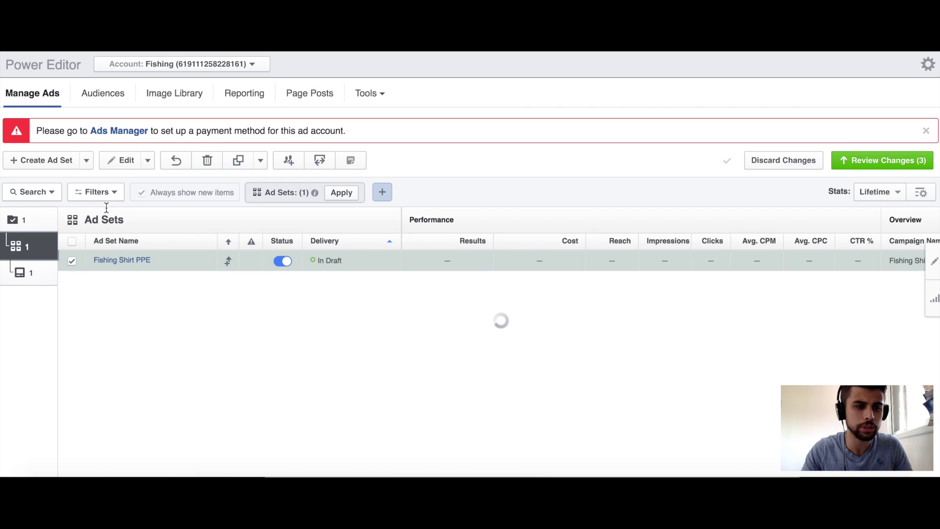
pyautogui.click(114, 162)
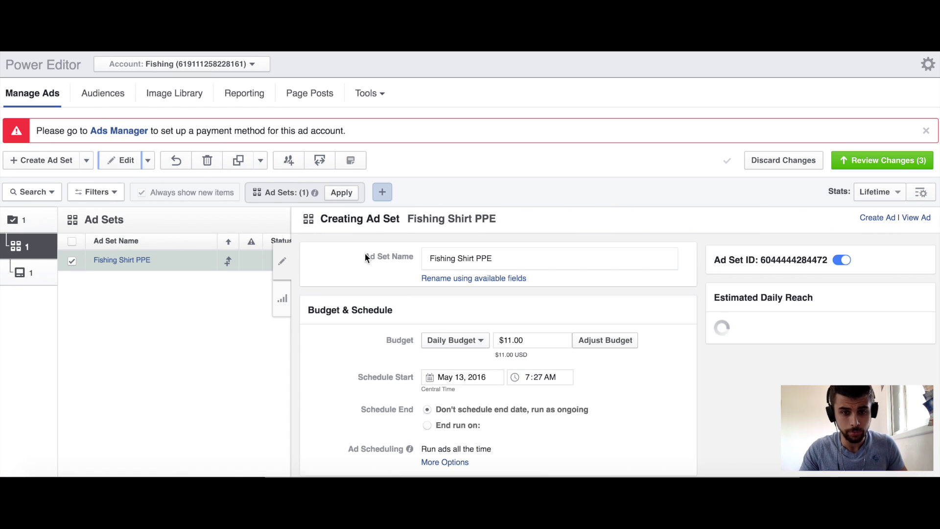
# Replace Israel with the country United States as the ad set's target location
pyautogui.scroll(-10, 389, 345)
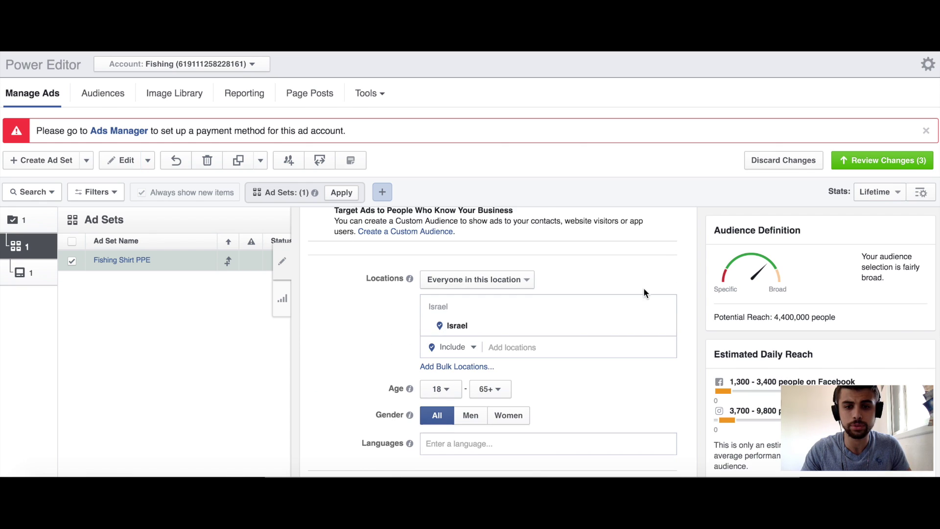
pyautogui.click(663, 308)
pyautogui.click(588, 305)
pyautogui.write('UNITED STATES')
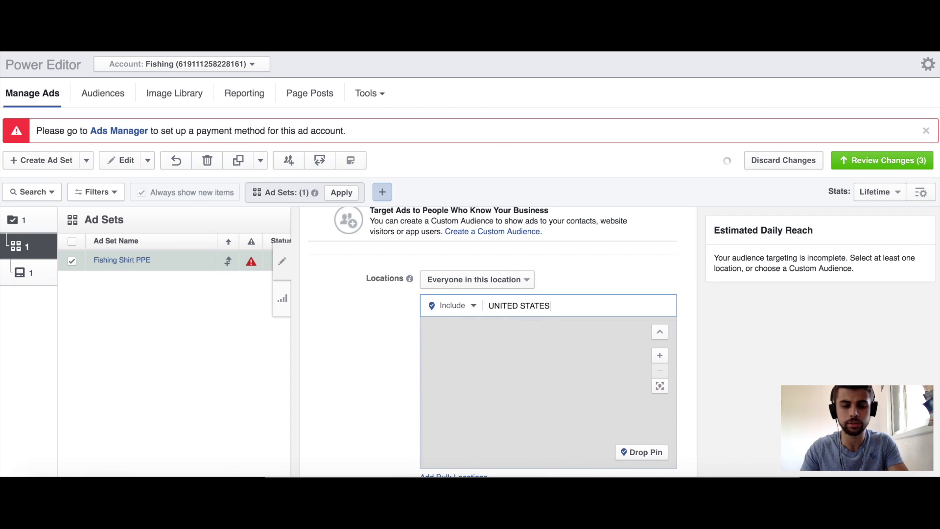
pyautogui.scroll(-1, 388, 324)
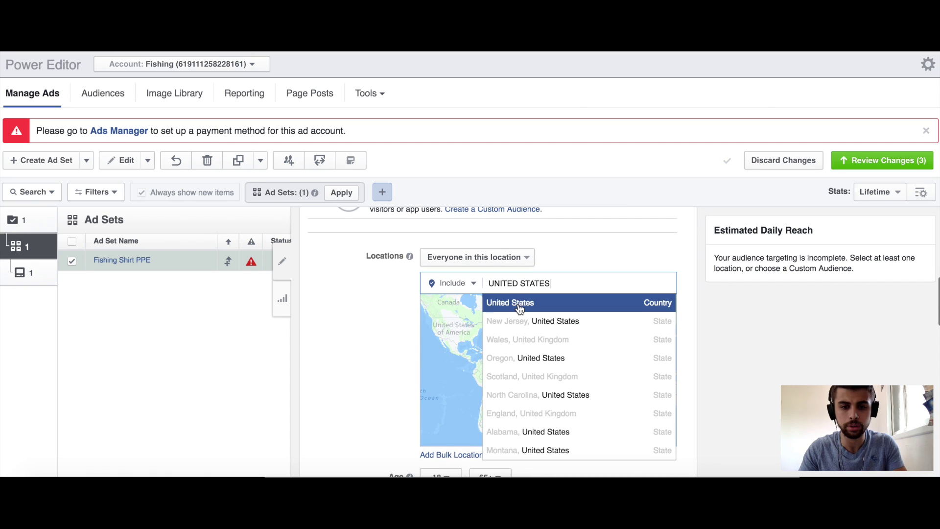
pyautogui.click(520, 307)
pyautogui.scroll(-6, 377, 321)
pyautogui.click(415, 368)
pyautogui.click(349, 378)
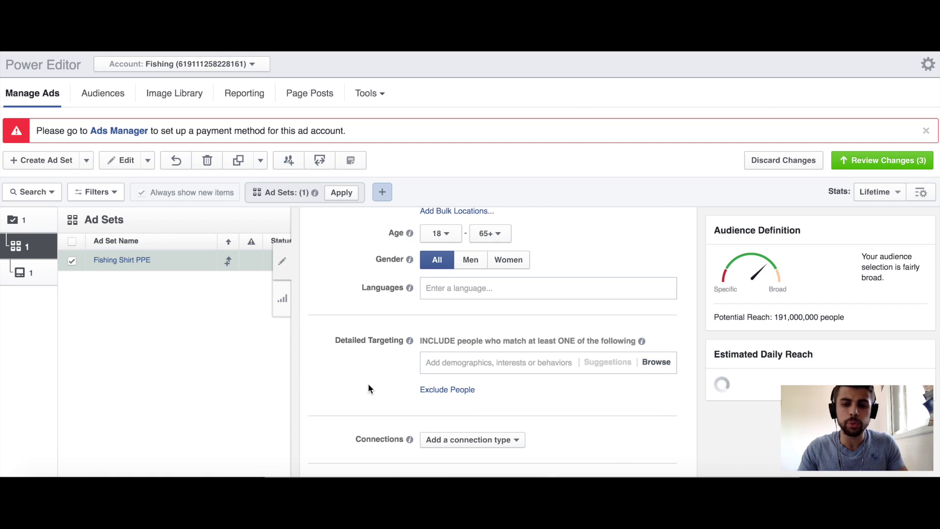
pyautogui.scroll(-1, 368, 388)
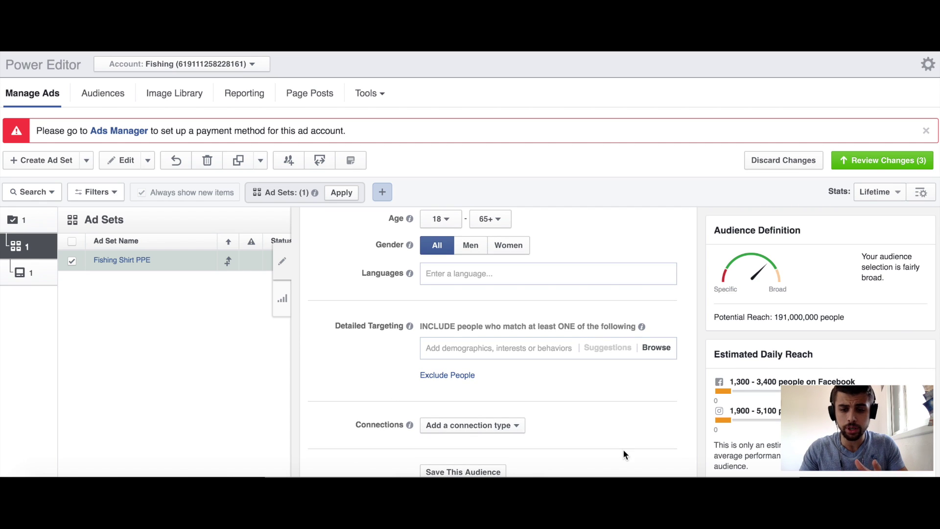
# Switch to the Fishing.pages document and consult the Store column of its interest table
pyautogui.click(703, 476)
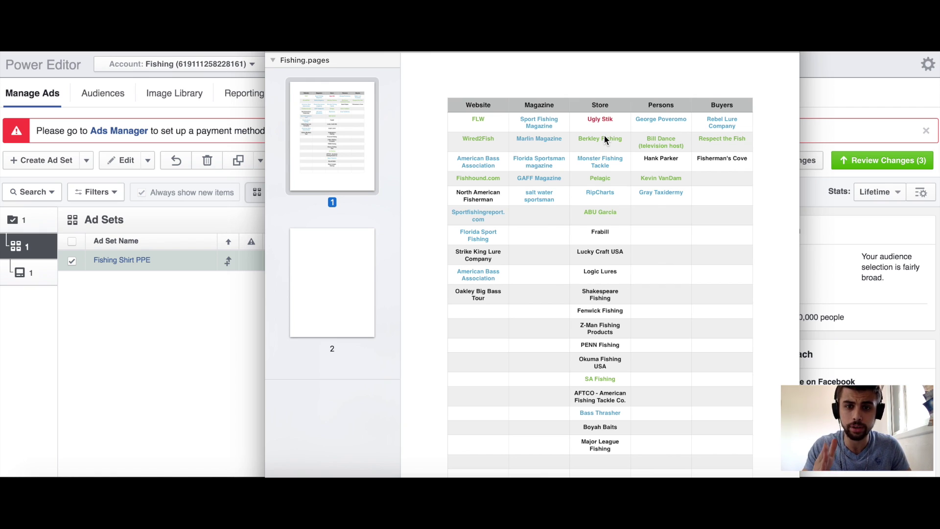
pyautogui.moveTo(496, 42); pyautogui.dragTo(158, 37)
pyautogui.click(281, 118)
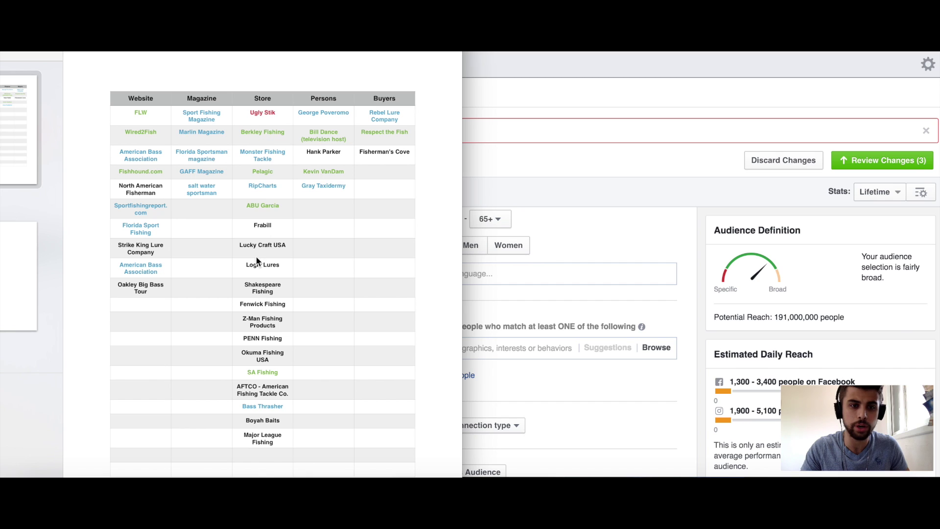
# Paste the store interests into the ad set's detailed targeting, including Okuma Fishing USA, Pelagic, PENN Fishing, RipCharts and SA Fishing
pyautogui.click(518, 339)
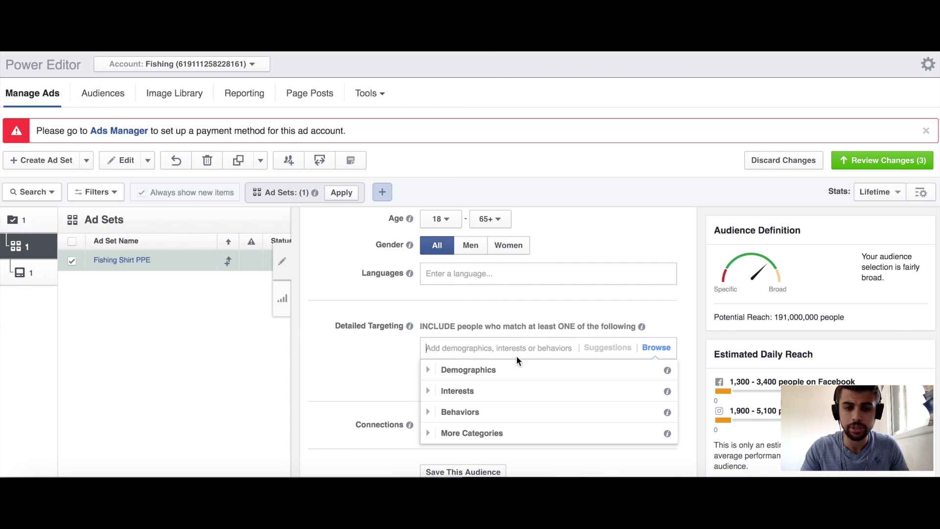
pyautogui.click(388, 357)
pyautogui.scroll(-1, 571, 352)
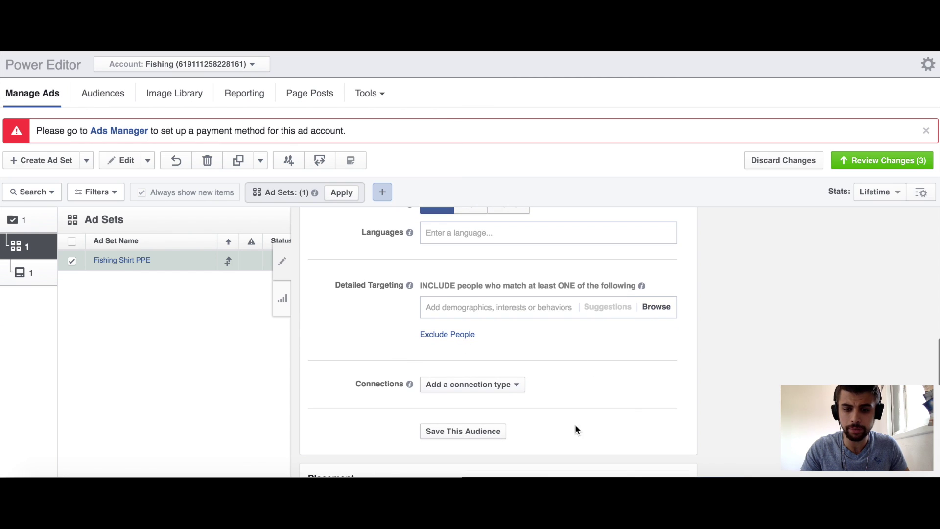
pyautogui.click(434, 307)
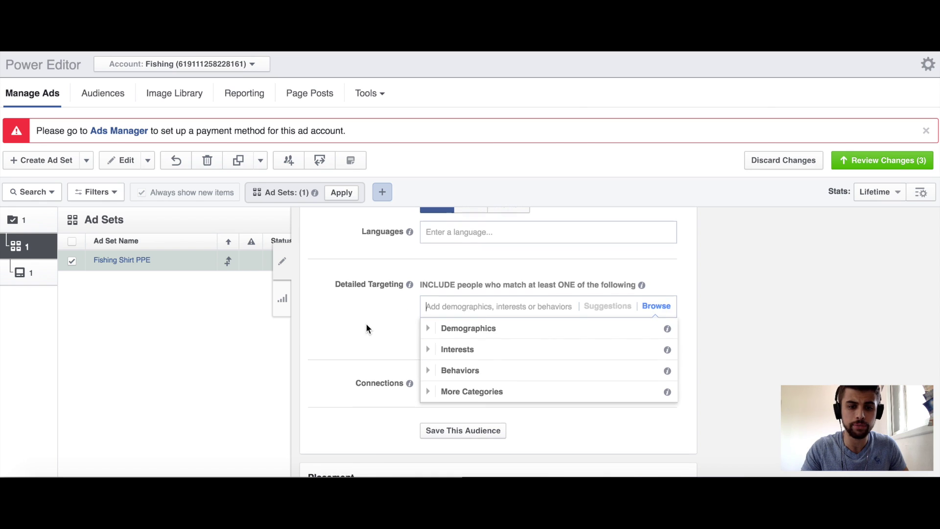
pyautogui.scroll(-1, 491, 443)
pyautogui.press('super+v')
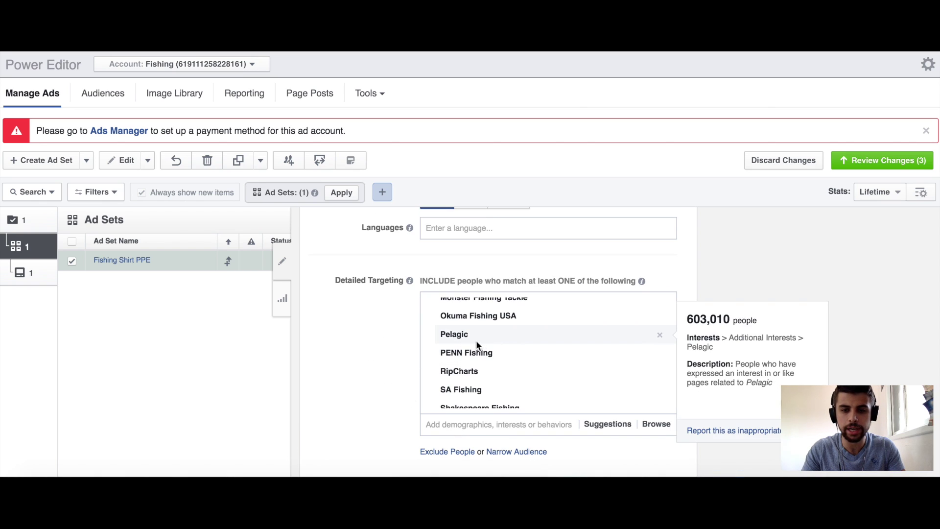
# Close the Fishing.pages document and check the ad set's potential reach and the audience size of its targeted interests
pyautogui.click(677, 476)
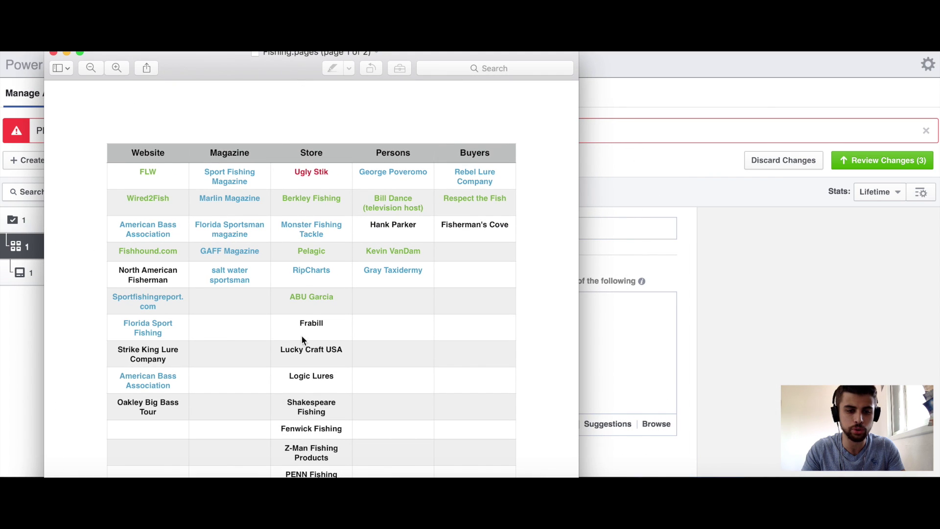
pyautogui.click(53, 53)
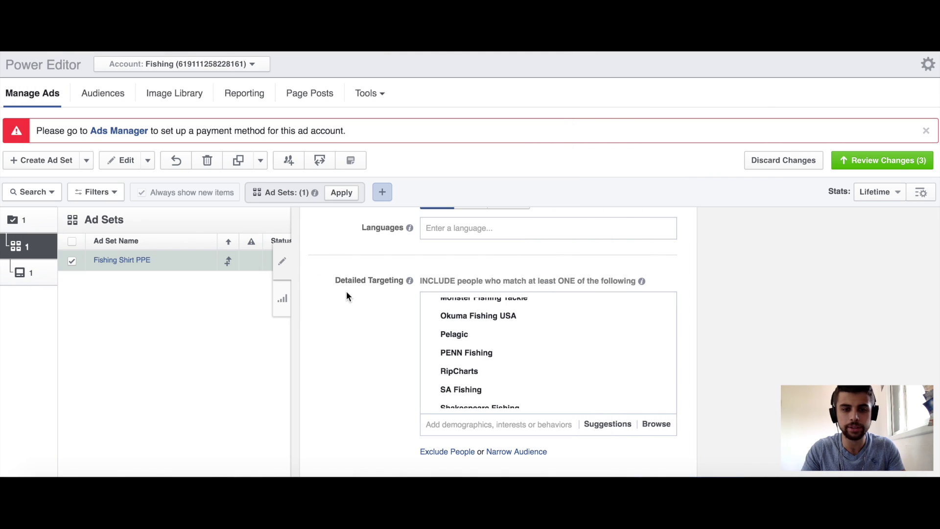
pyautogui.scroll(10, 346, 296)
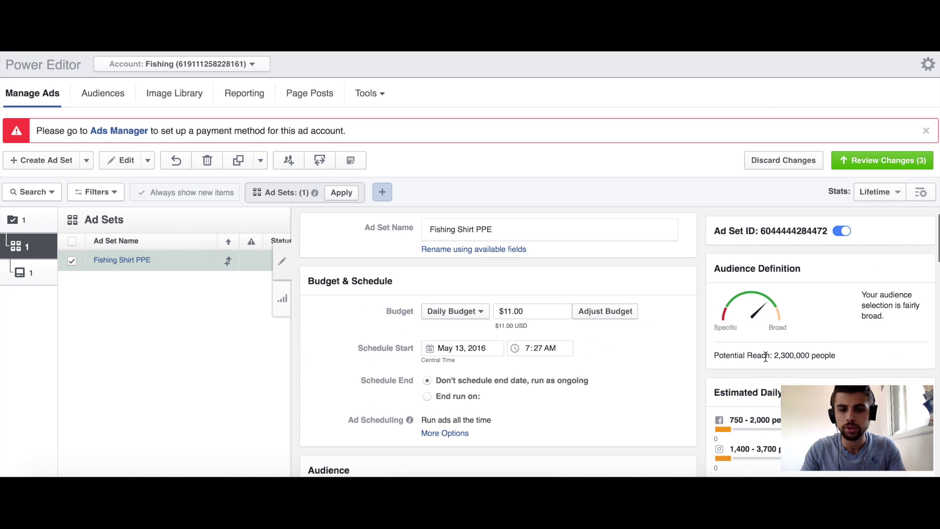
pyautogui.scroll(-8, 663, 369)
pyautogui.scroll(-3, 549, 317)
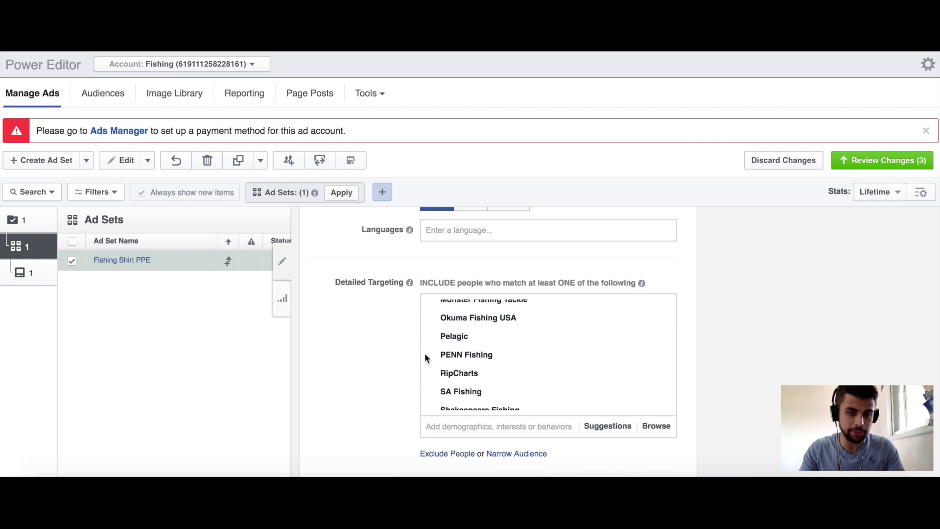
pyautogui.moveTo(450, 345)
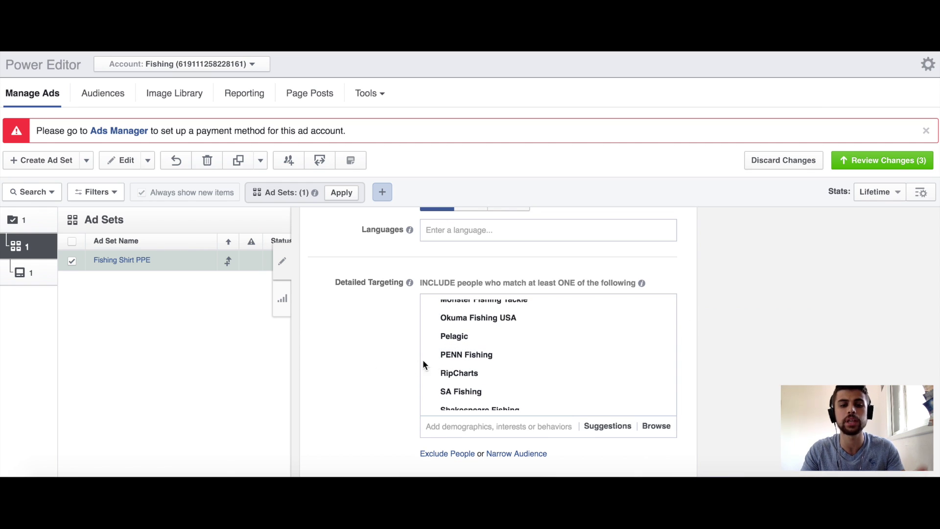
pyautogui.moveTo(472, 358)
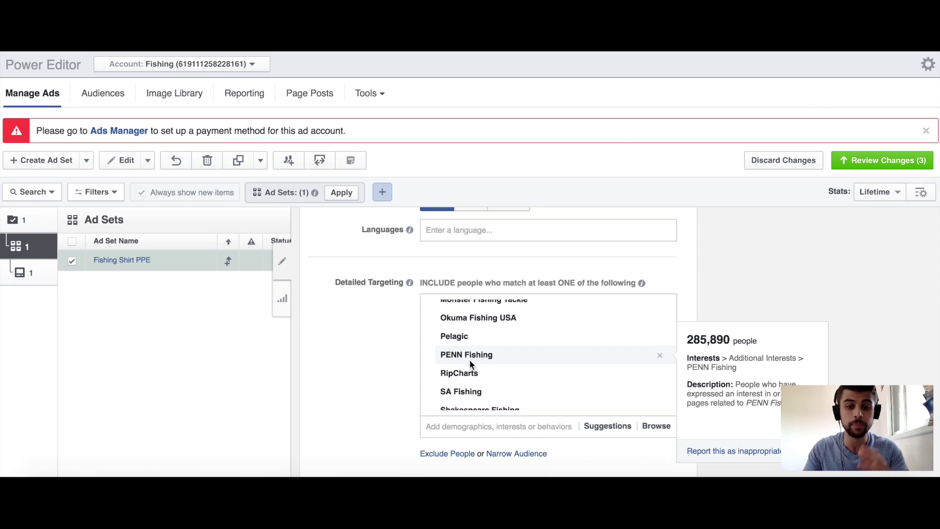
# Examine the ad set's audience definition, estimated daily reach and the full list of detailed targeting interests
pyautogui.scroll(1, 392, 357)
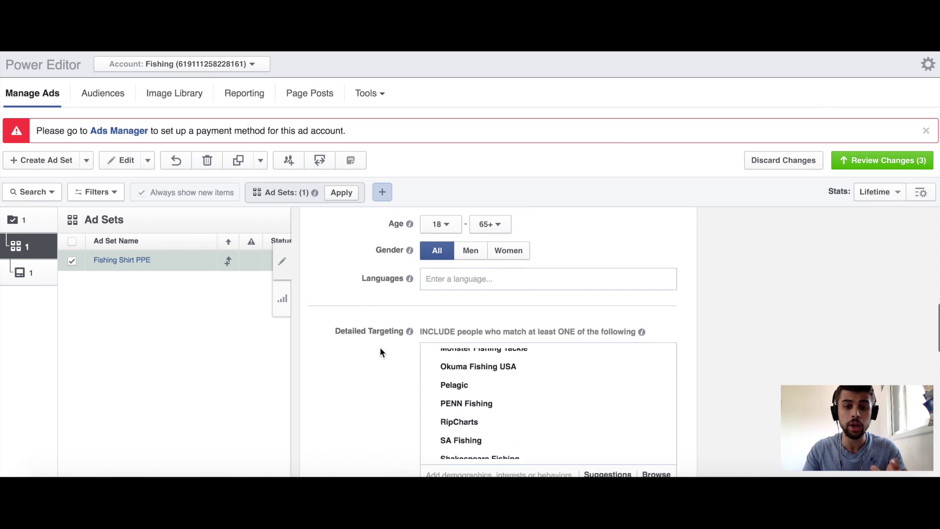
pyautogui.scroll(10, 380, 346)
pyautogui.scroll(-1, 380, 400)
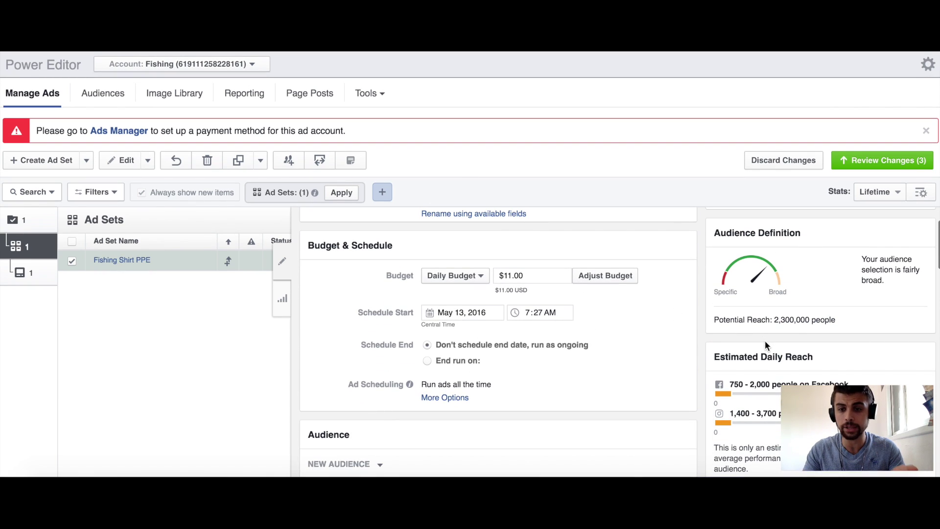
pyautogui.scroll(-1, 681, 327)
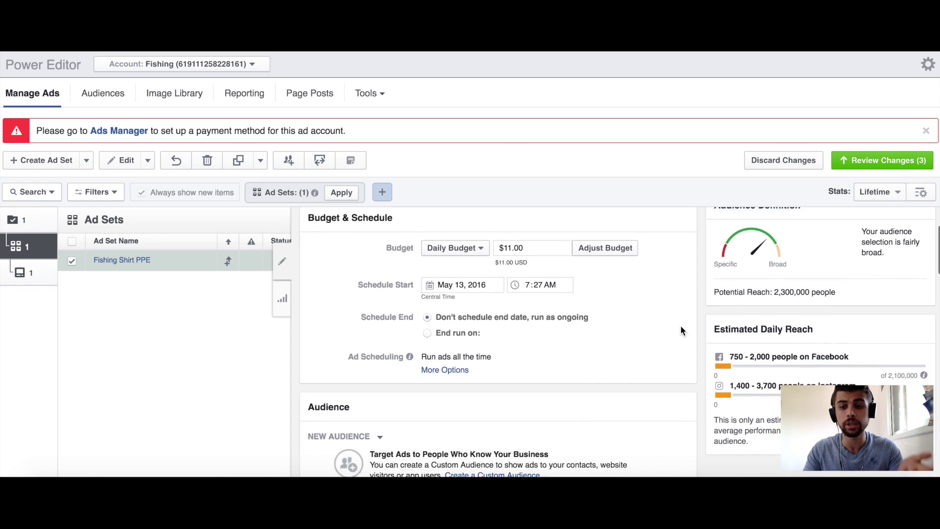
pyautogui.scroll(-2, 685, 313)
pyautogui.scroll(1, 675, 343)
pyautogui.scroll(-1, 674, 347)
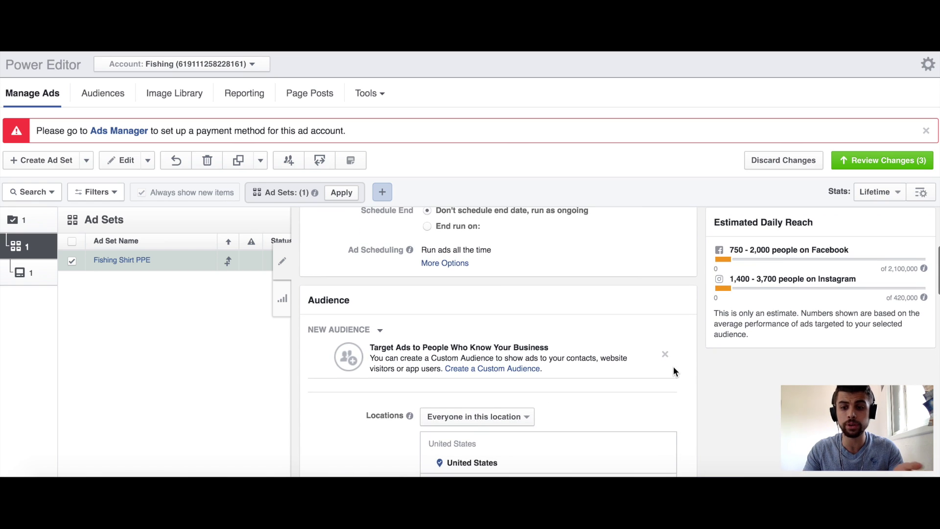
pyautogui.scroll(2, 674, 371)
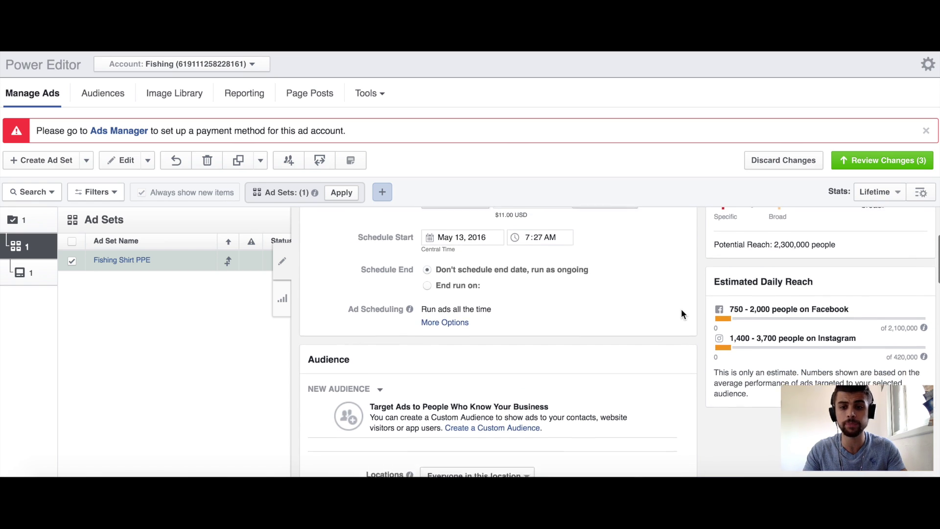
pyautogui.scroll(3, 683, 339)
pyautogui.scroll(-17, 545, 378)
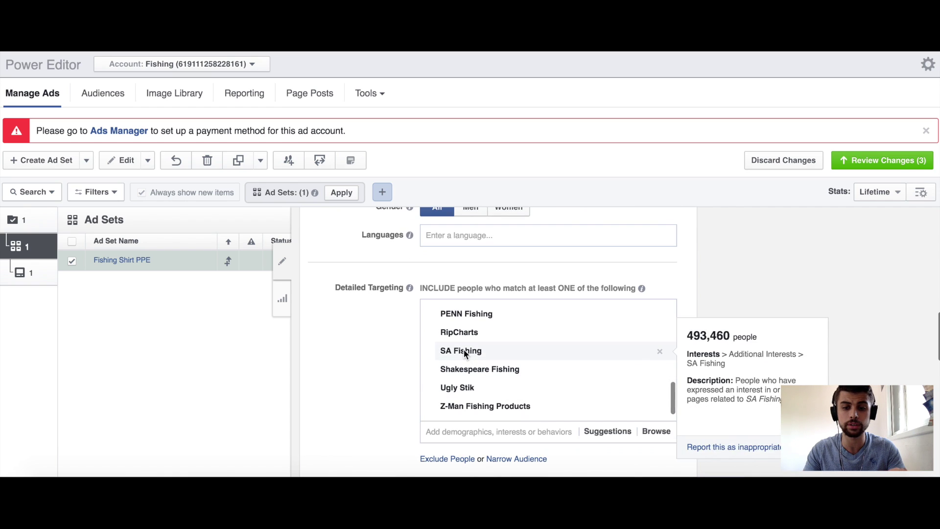
pyautogui.scroll(2, 352, 348)
pyautogui.scroll(-1, 353, 348)
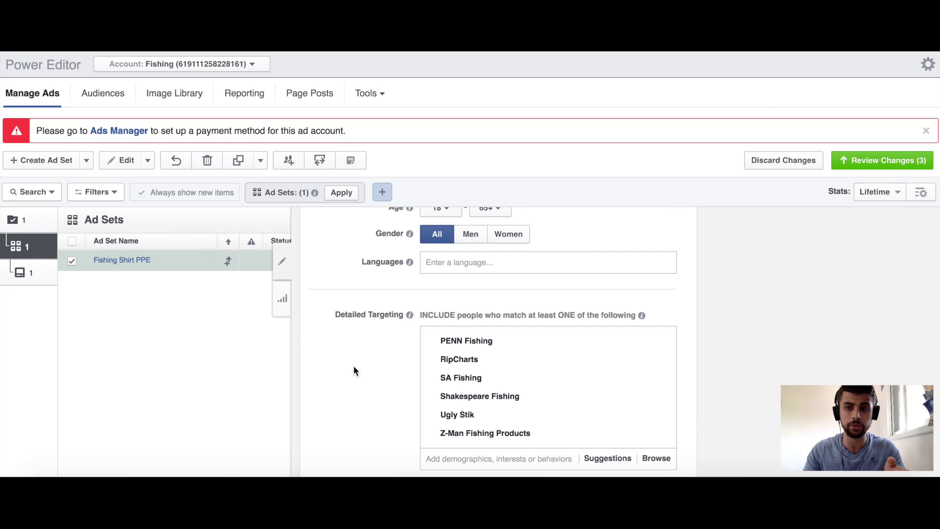
# Add a narrowing condition to the detailed targeting so people must also match at least one further interest
pyautogui.scroll(-1, 387, 371)
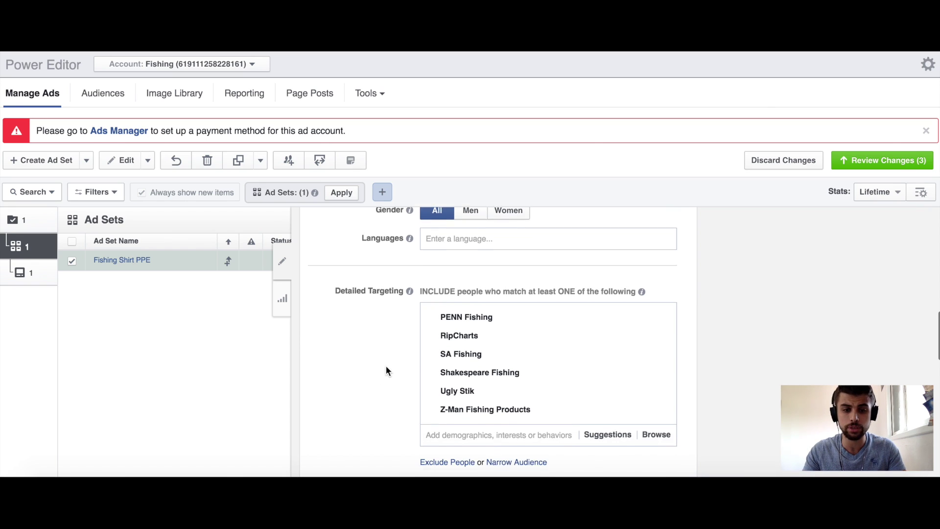
pyautogui.scroll(-1, 386, 371)
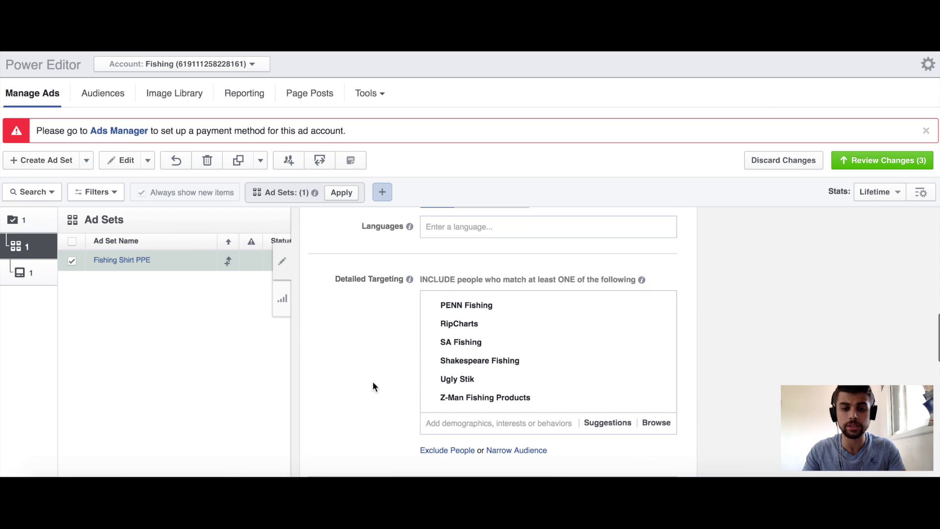
pyautogui.click(520, 453)
pyautogui.scroll(-2, 389, 422)
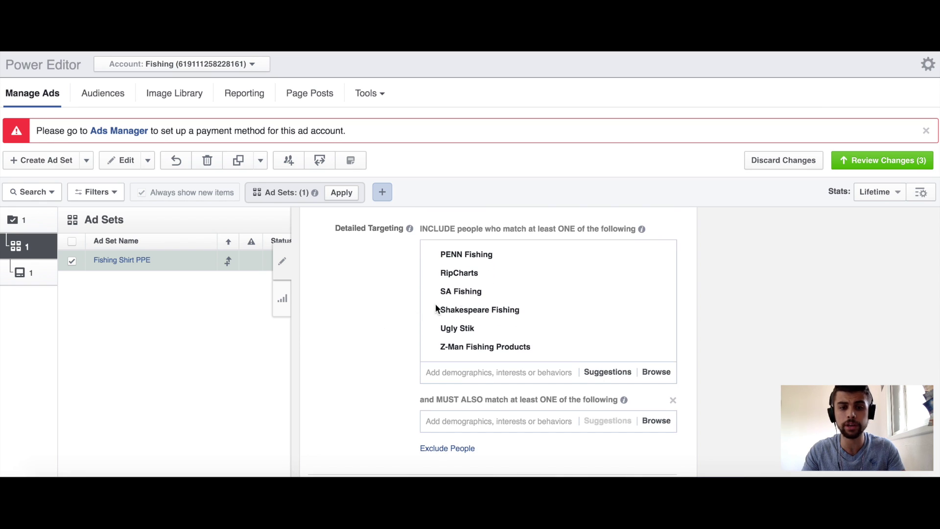
# Review the included interests from ABU Garcia to Z-Man Fishing Products and compare their individual audience sizes
pyautogui.scroll(3, 516, 262)
pyautogui.scroll(10, 516, 265)
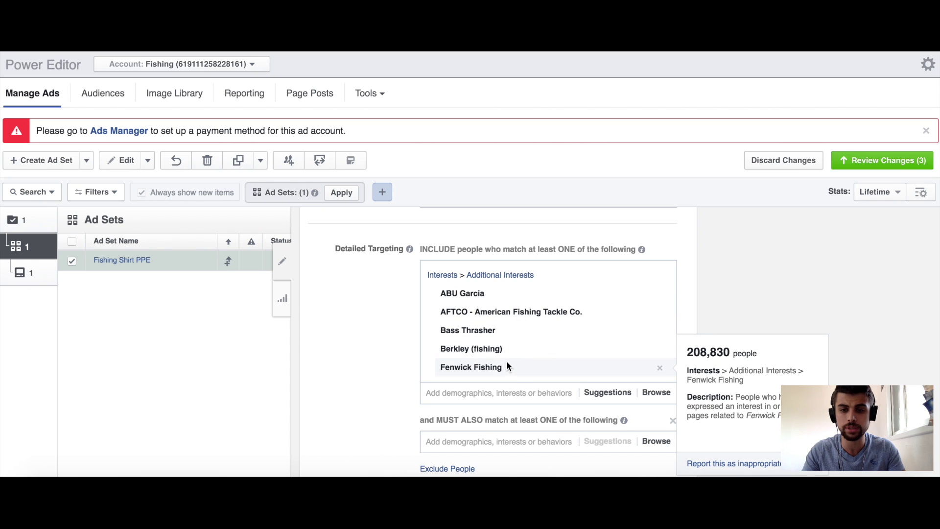
pyautogui.scroll(-3, 510, 349)
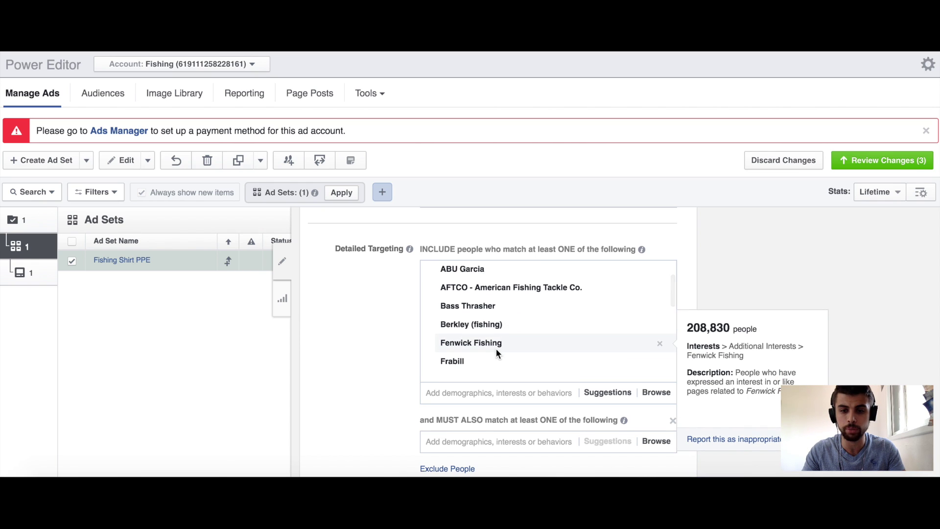
pyautogui.scroll(-2, 484, 345)
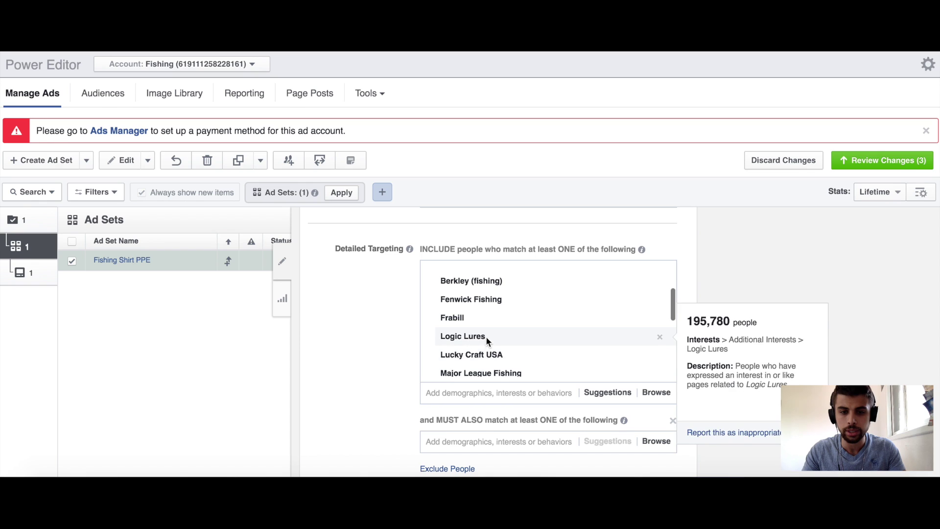
pyautogui.scroll(-2, 484, 353)
pyautogui.scroll(-1, 488, 361)
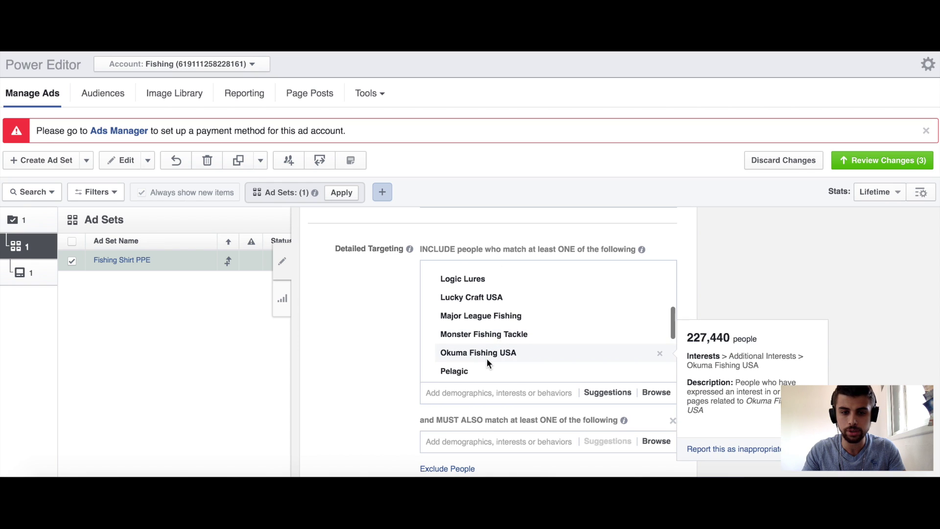
pyautogui.scroll(-1, 485, 364)
pyautogui.scroll(-3, 477, 352)
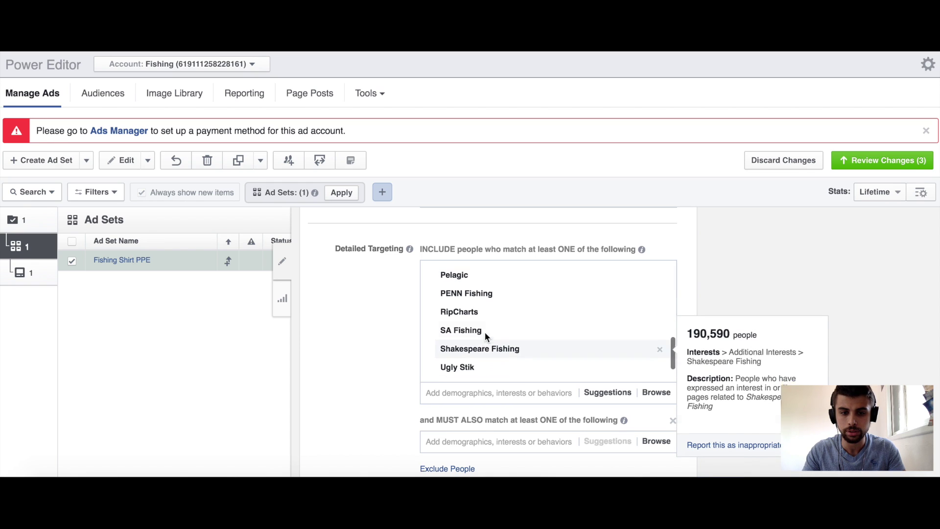
pyautogui.scroll(-1, 489, 360)
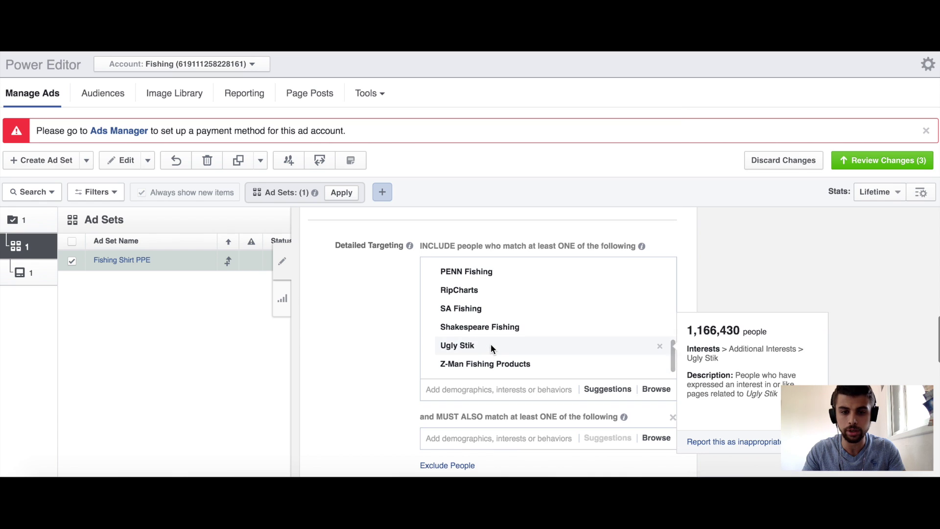
pyautogui.scroll(-1, 490, 344)
pyautogui.scroll(-1, 489, 345)
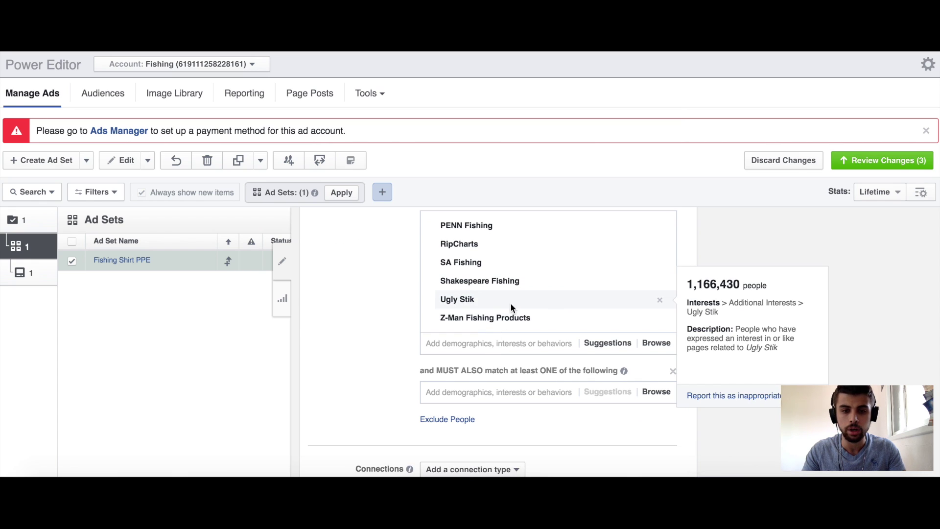
# Move the Ugly Stik interest from the included interests to the must-also-match condition
pyautogui.click(660, 301)
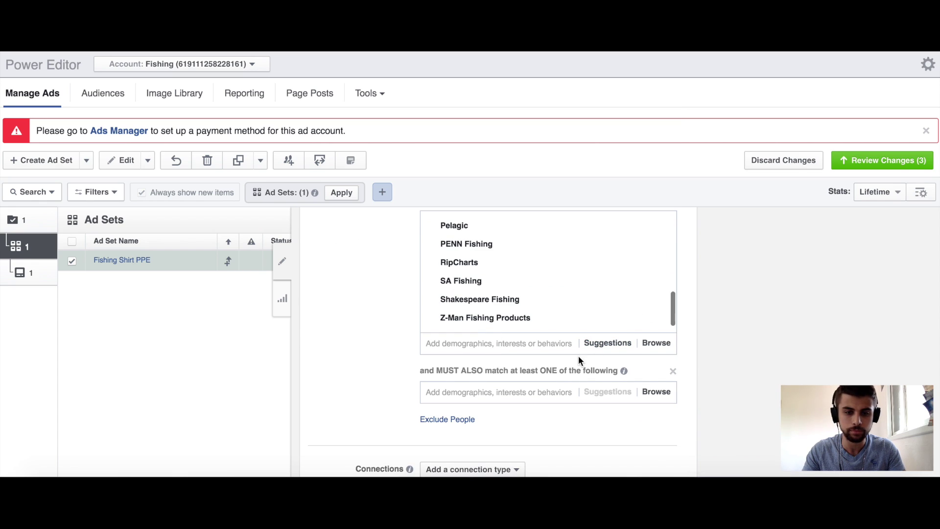
pyautogui.click(537, 391)
pyautogui.write('ugly sti')
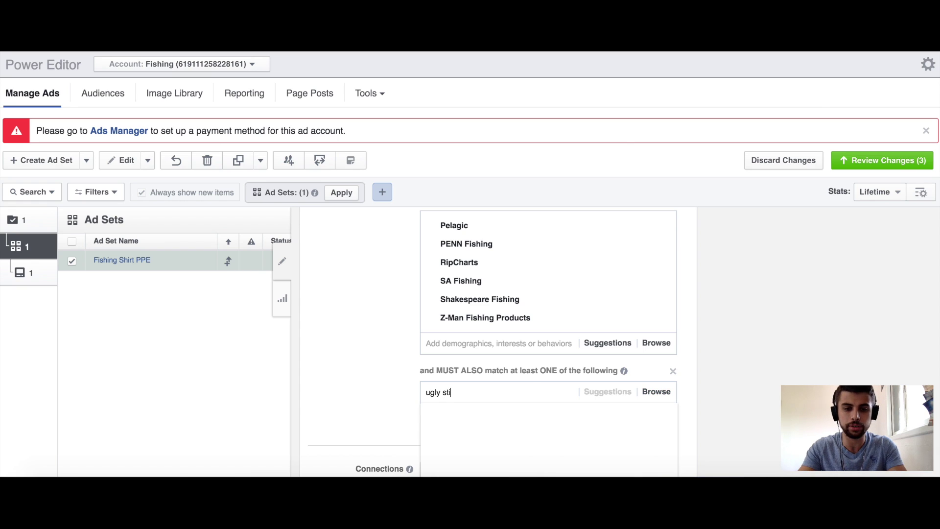
pyautogui.click(523, 415)
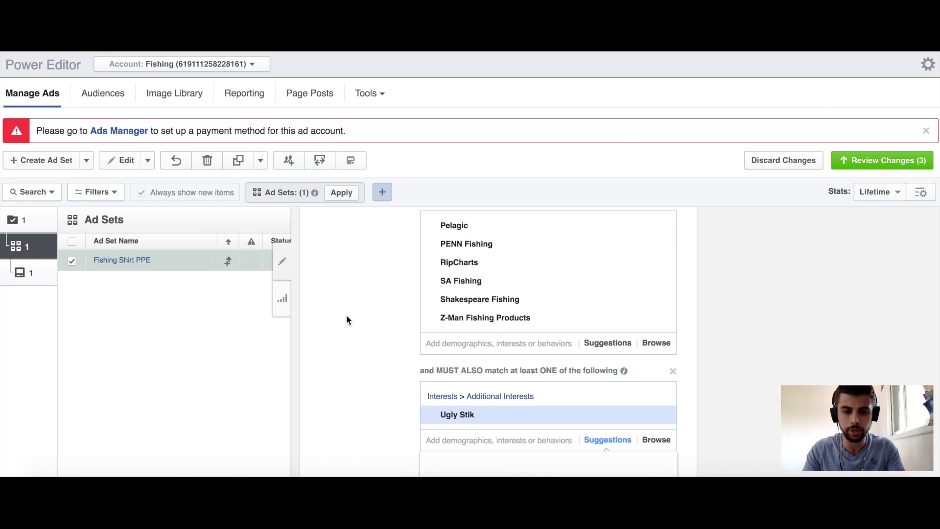
# Check the ad set's potential reach and estimated daily reach with the Ugly Stik condition, and dismiss the interest suggestions
pyautogui.scroll(10, 374, 318)
pyautogui.scroll(5, 374, 316)
pyautogui.scroll(-2, 374, 316)
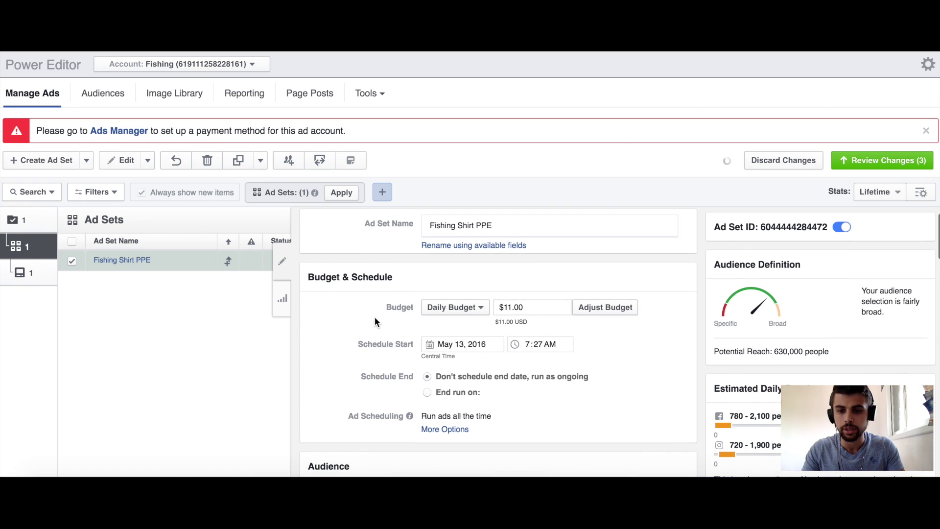
pyautogui.scroll(-15, 672, 374)
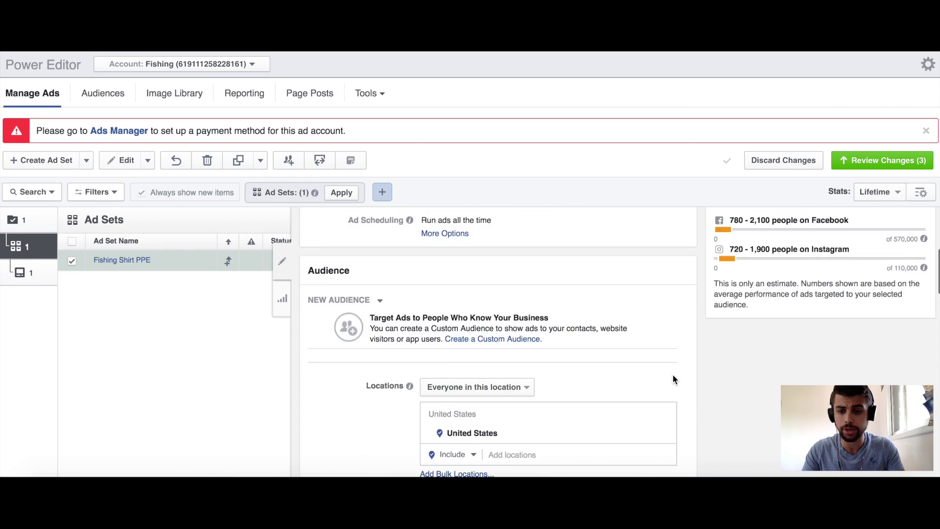
pyautogui.scroll(3, 372, 325)
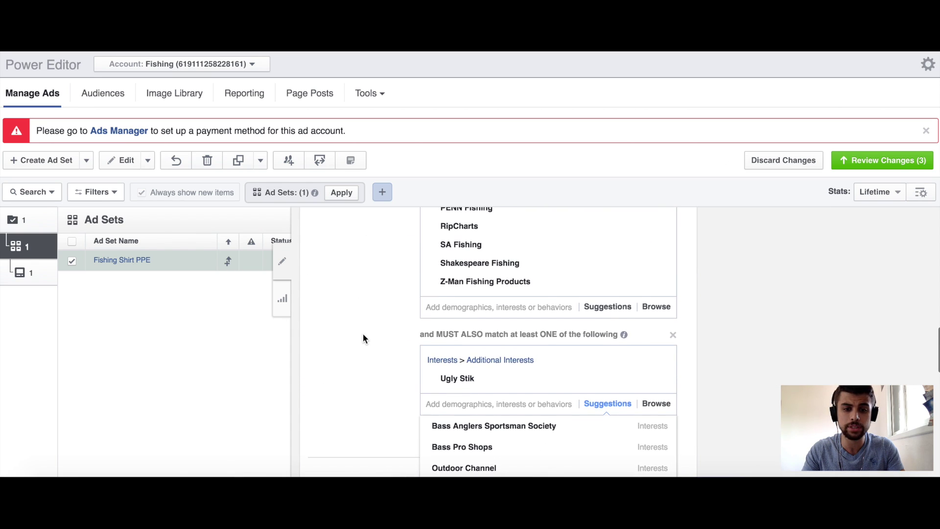
pyautogui.click(369, 311)
# Compare the included interests with the Ugly Stik condition and recheck the audience definition
pyautogui.moveTo(489, 272)
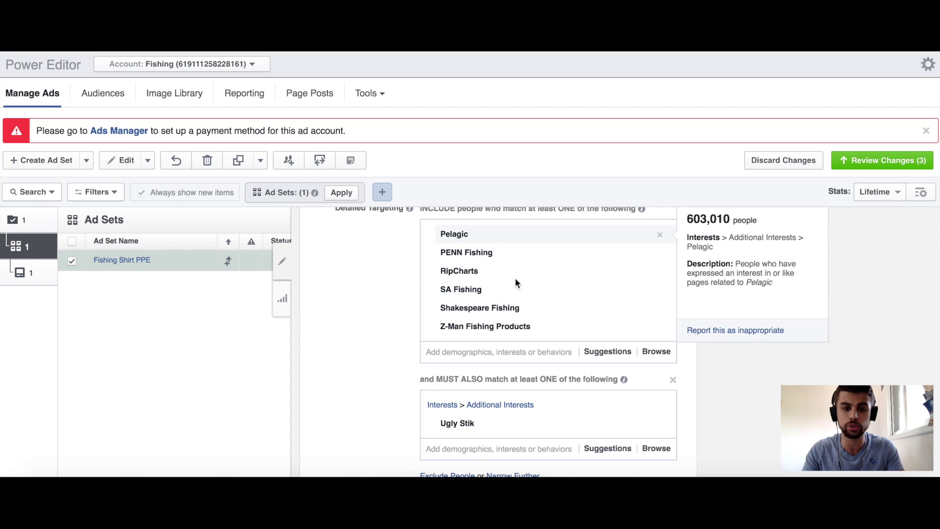
pyautogui.scroll(-2, 515, 278)
pyautogui.scroll(2, 491, 262)
pyautogui.scroll(2, 490, 263)
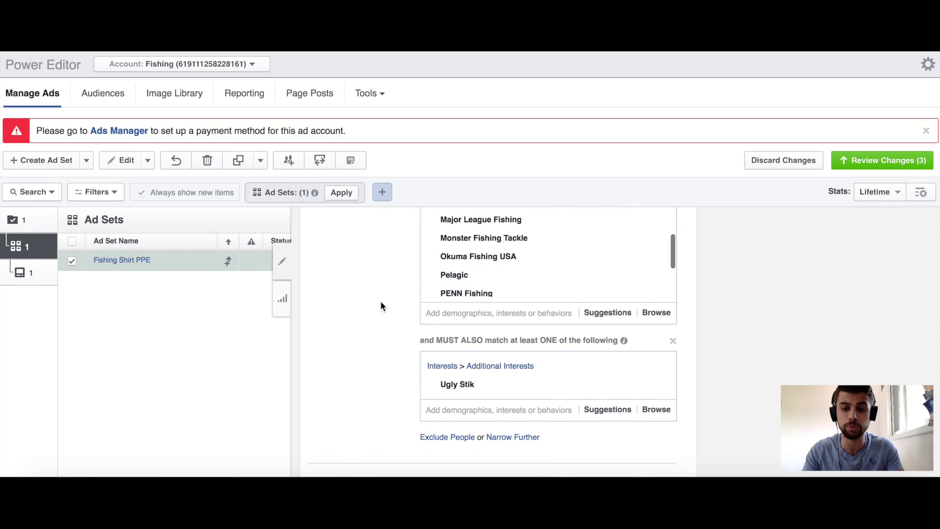
pyautogui.scroll(-1, 381, 303)
pyautogui.scroll(5, 383, 345)
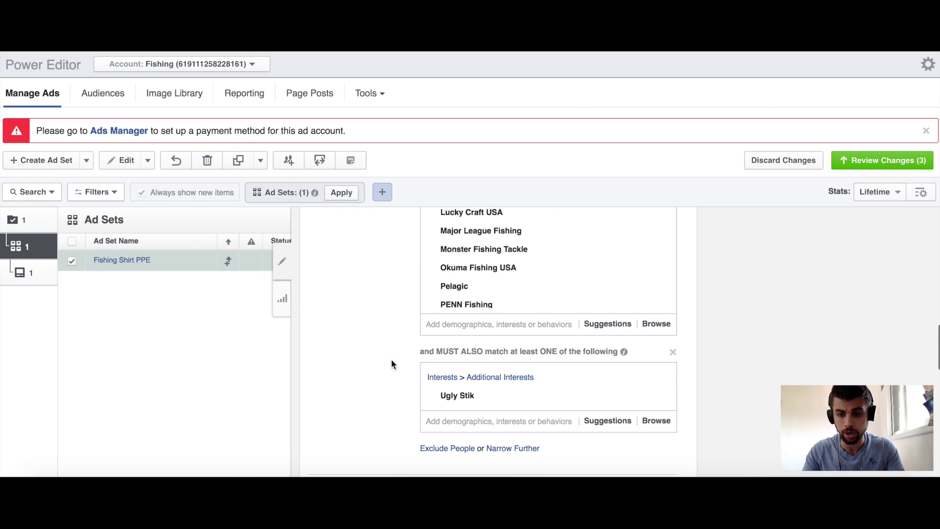
pyautogui.scroll(3, 685, 338)
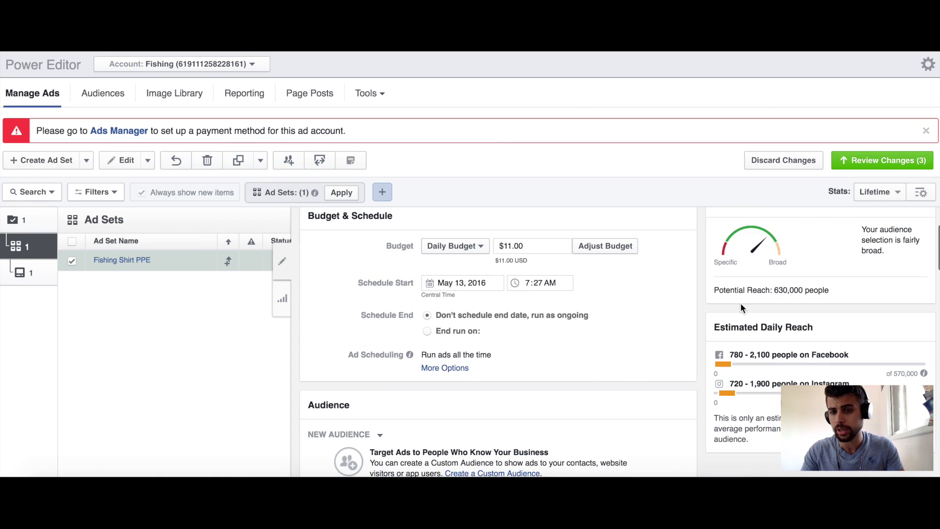
# Examine the ad set's location, age, gender and detailed targeting settings alongside its potential reach
pyautogui.scroll(-3, 695, 307)
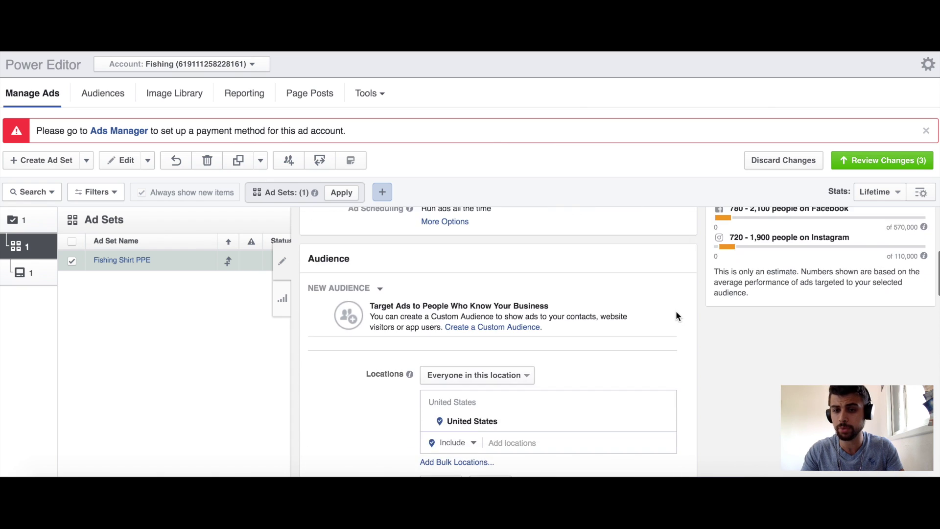
pyautogui.scroll(-5, 655, 358)
pyautogui.scroll(5, 659, 331)
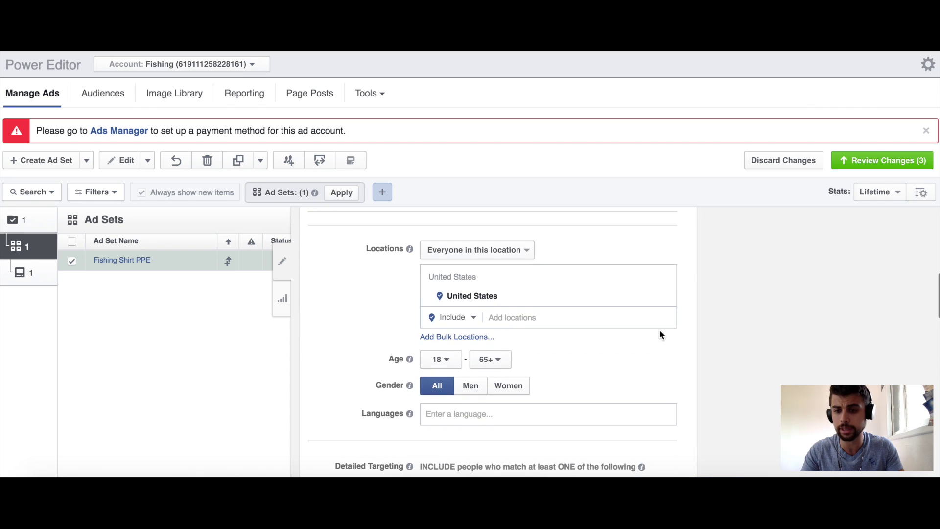
pyautogui.scroll(-4, 649, 367)
pyautogui.scroll(5, 654, 350)
pyautogui.scroll(-2, 655, 351)
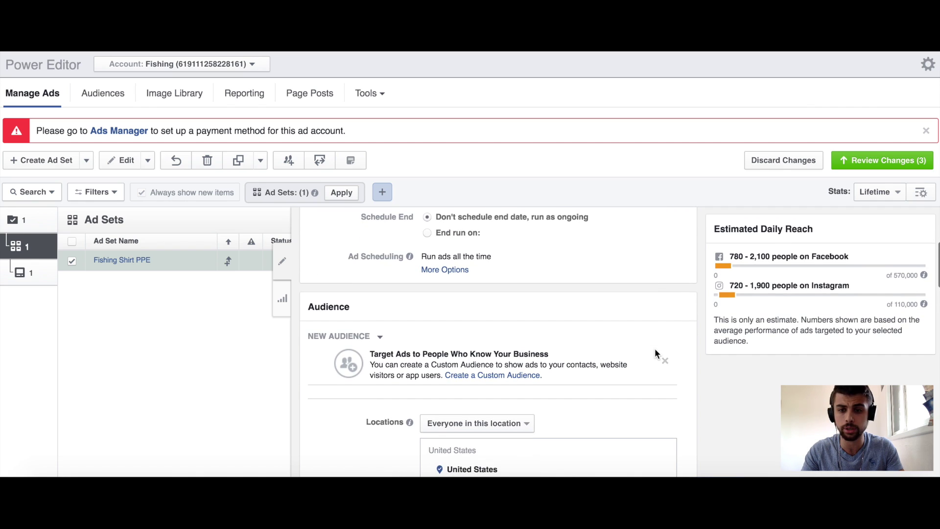
pyautogui.scroll(-5, 655, 353)
pyautogui.scroll(-2, 390, 385)
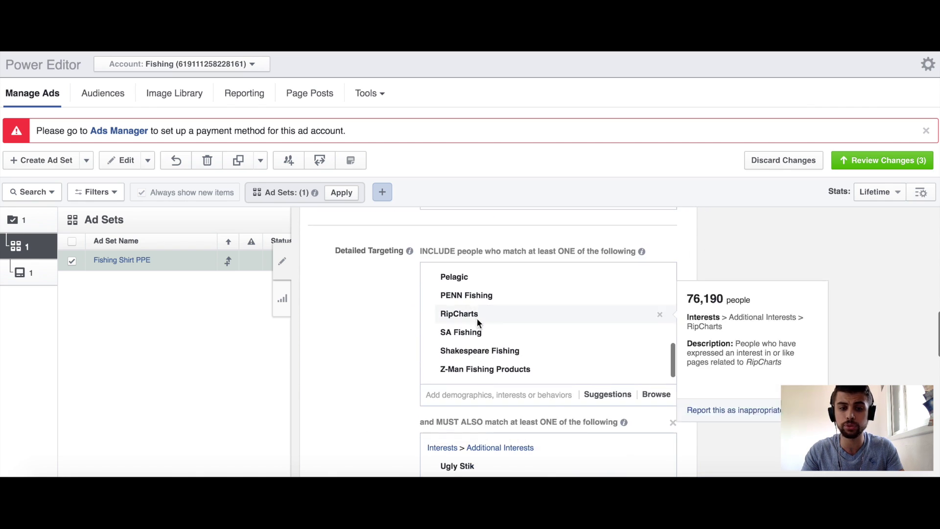
pyautogui.scroll(-1, 398, 346)
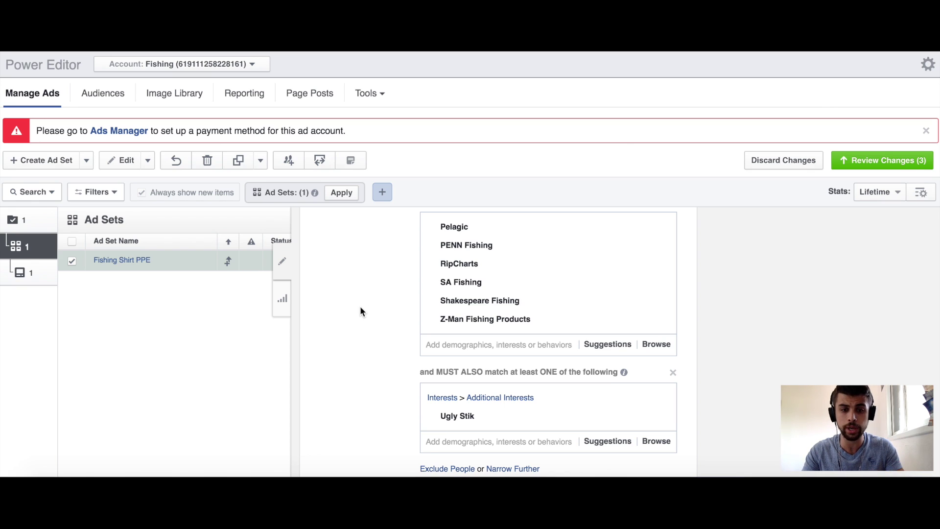
pyautogui.scroll(5, 357, 318)
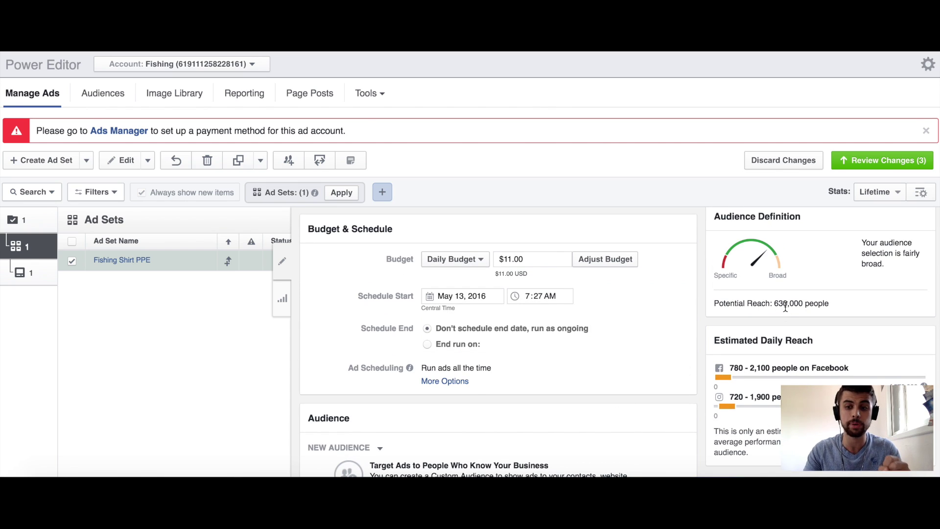
# Narrow the audience further with a second must-also-match condition containing the Berkley (fishing) interest
pyautogui.scroll(-10, 675, 341)
pyautogui.scroll(3, 557, 302)
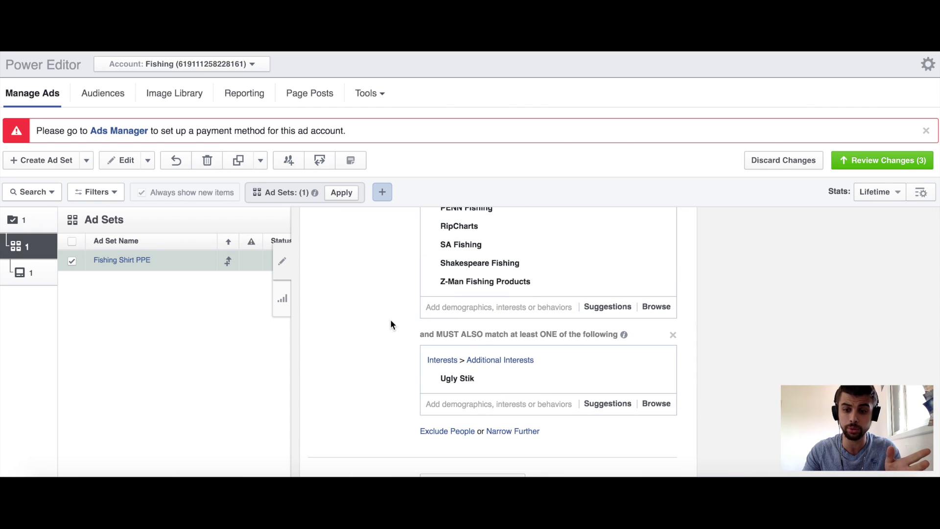
pyautogui.scroll(1, 387, 323)
pyautogui.click(489, 447)
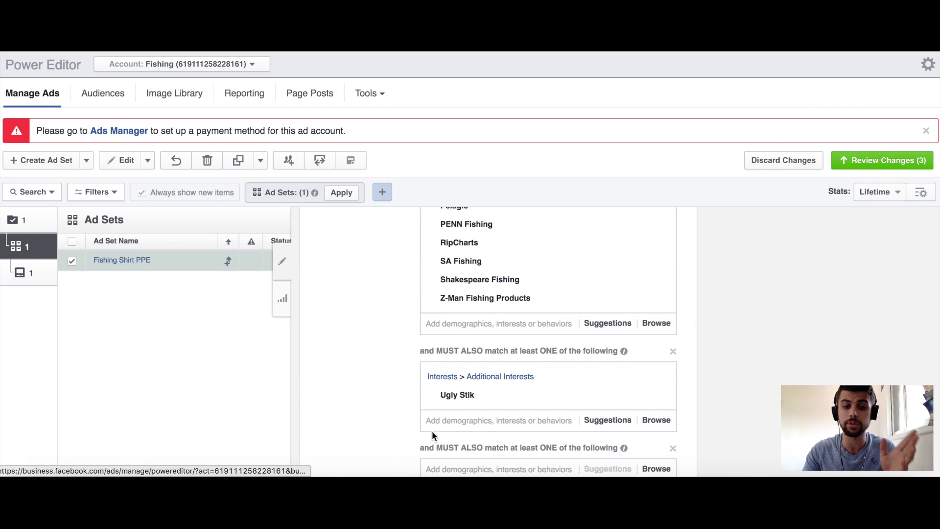
pyautogui.scroll(-1, 378, 367)
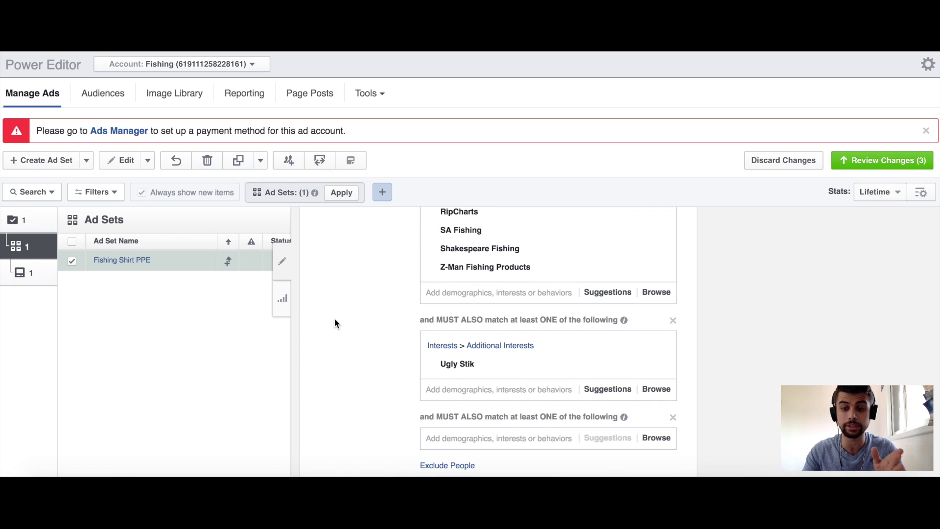
pyautogui.scroll(4, 338, 324)
pyautogui.scroll(5, 535, 284)
pyautogui.scroll(3, 484, 337)
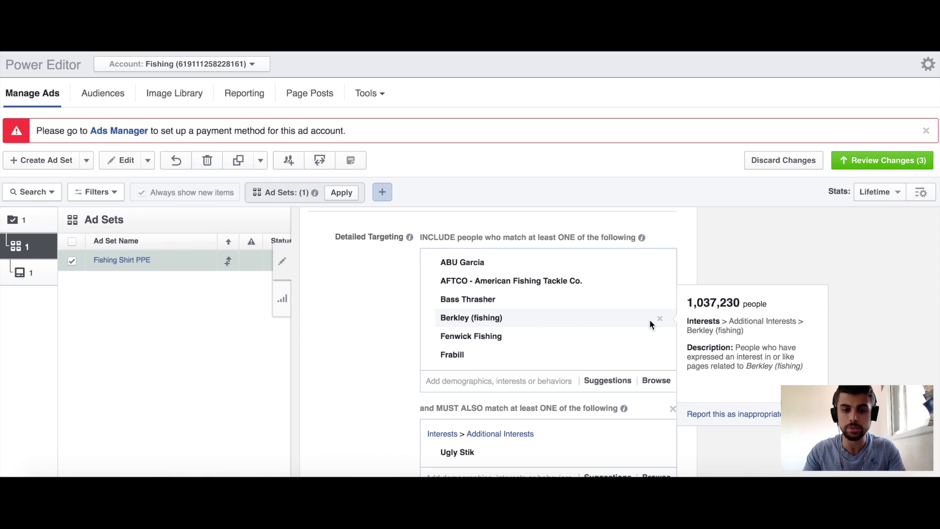
pyautogui.scroll(-6, 399, 334)
pyautogui.click(464, 375)
pyautogui.write('berkley fishing')
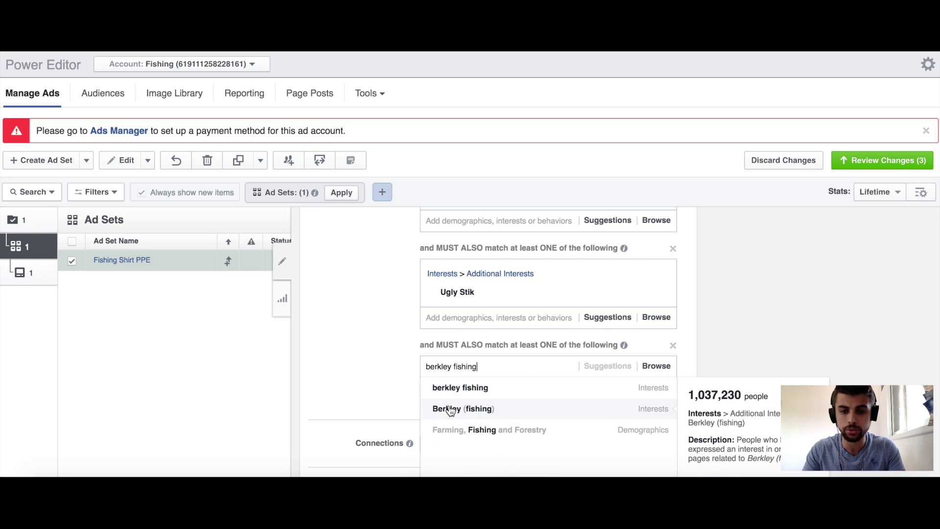
pyautogui.click(461, 411)
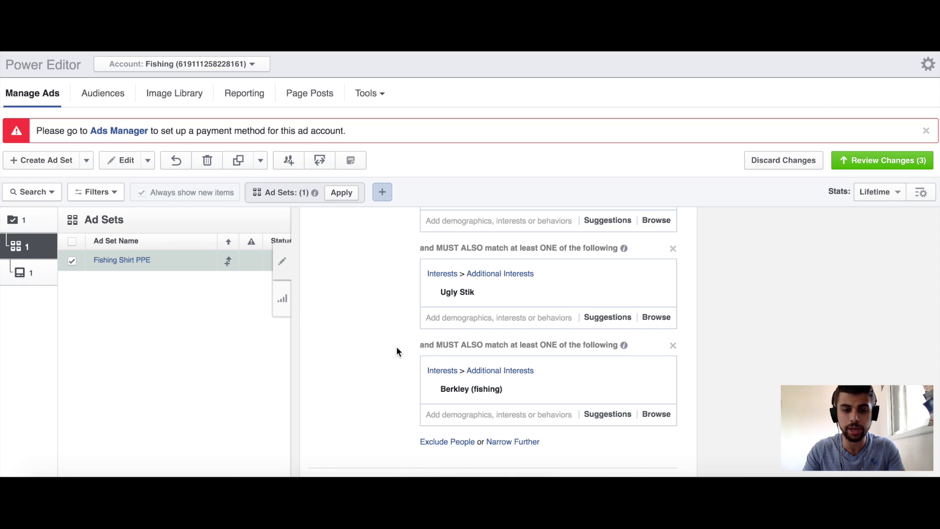
# Check the ad set's potential reach and estimated daily reach with both must-also-match conditions applied
pyautogui.scroll(10, 386, 332)
pyautogui.scroll(5, 386, 336)
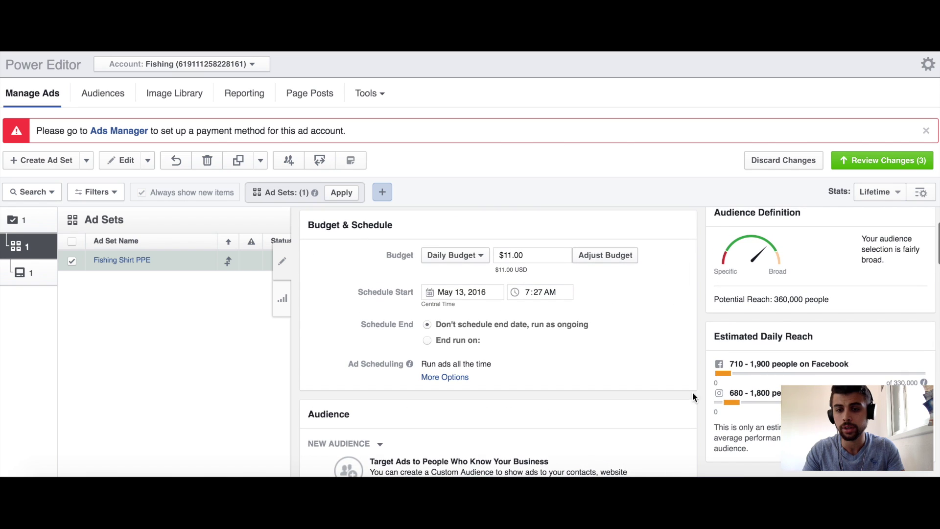
pyautogui.scroll(-1, 688, 333)
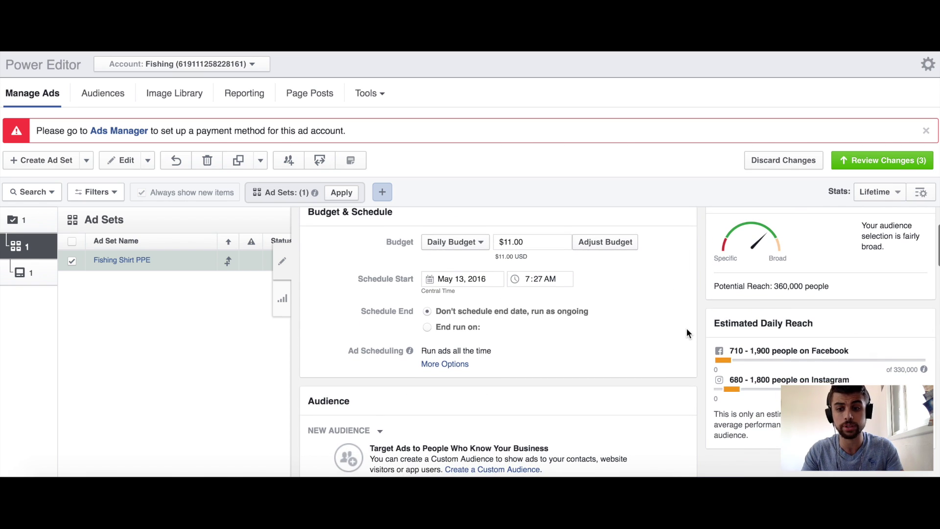
pyautogui.moveTo(808, 286); pyautogui.dragTo(774, 288)
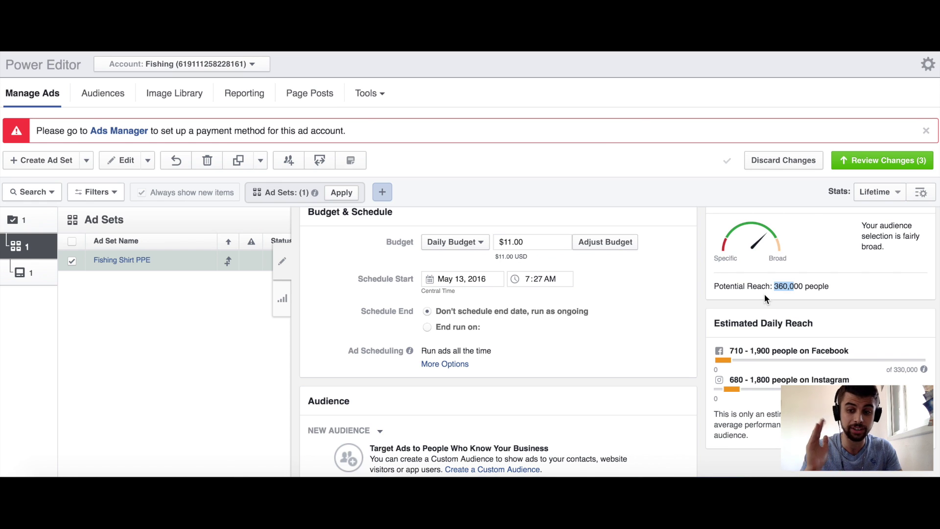
# Compare the audience sizes of the included fishing brand interests, from ABU Garcia through Z-Man Fishing Products
pyautogui.scroll(-10, 683, 303)
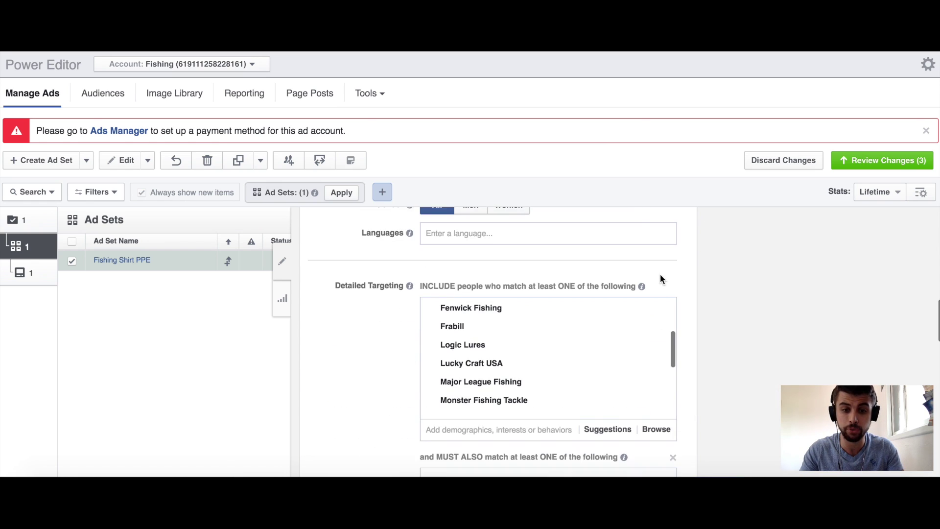
pyautogui.scroll(-3, 636, 323)
pyautogui.scroll(-2, 373, 367)
pyautogui.scroll(-3, 373, 370)
pyautogui.scroll(2, 392, 299)
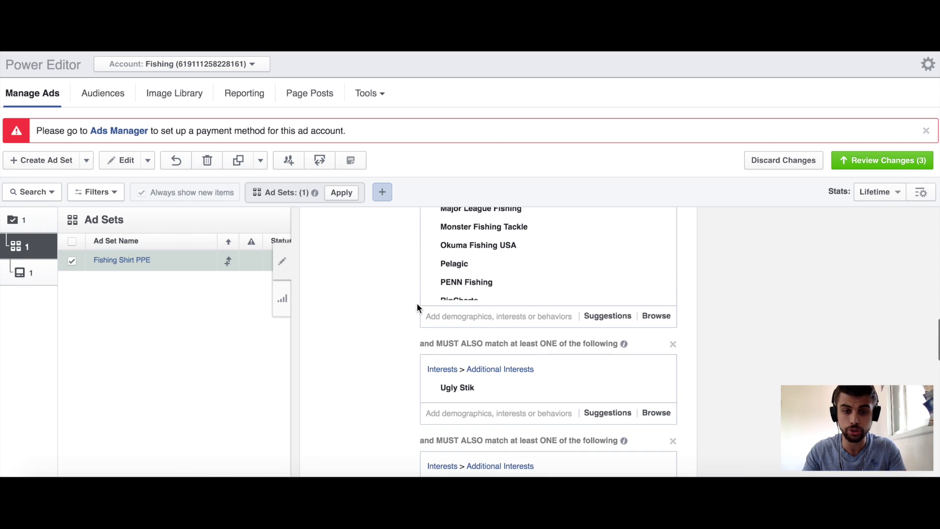
pyautogui.scroll(1, 417, 307)
pyautogui.scroll(2, 522, 260)
pyautogui.scroll(3, 509, 269)
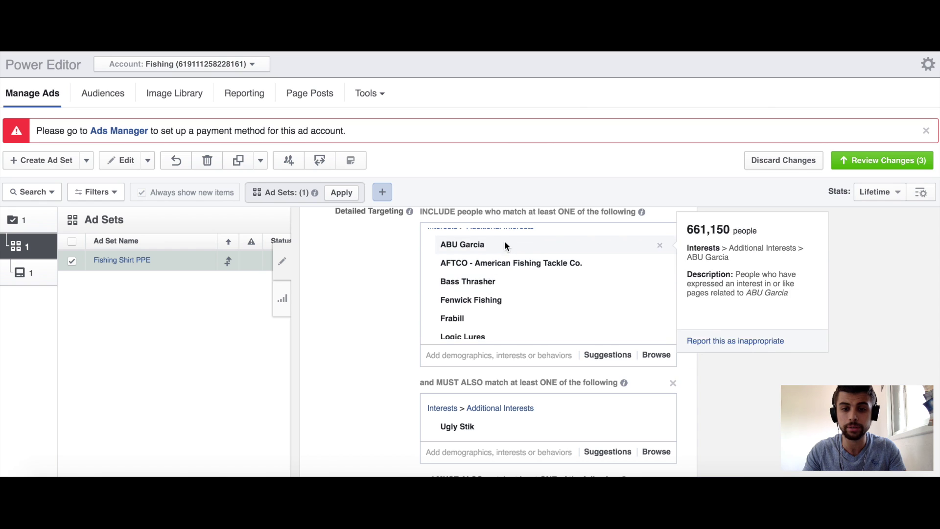
pyautogui.scroll(2, 505, 246)
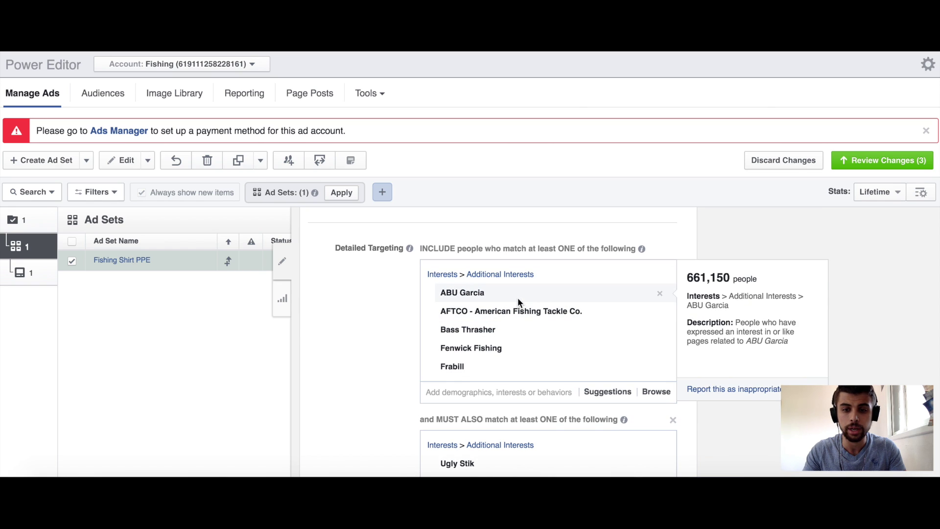
pyautogui.scroll(-3, 514, 333)
pyautogui.scroll(-1, 499, 350)
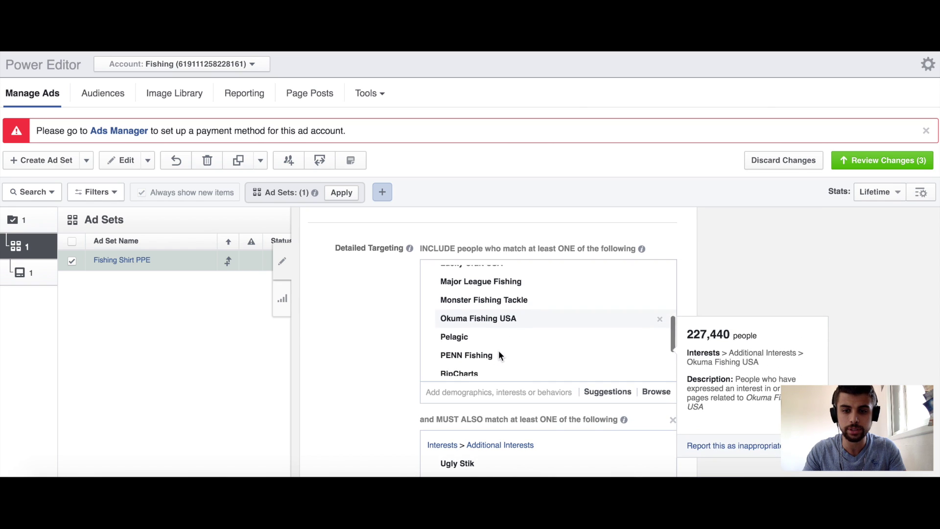
pyautogui.scroll(-1, 496, 356)
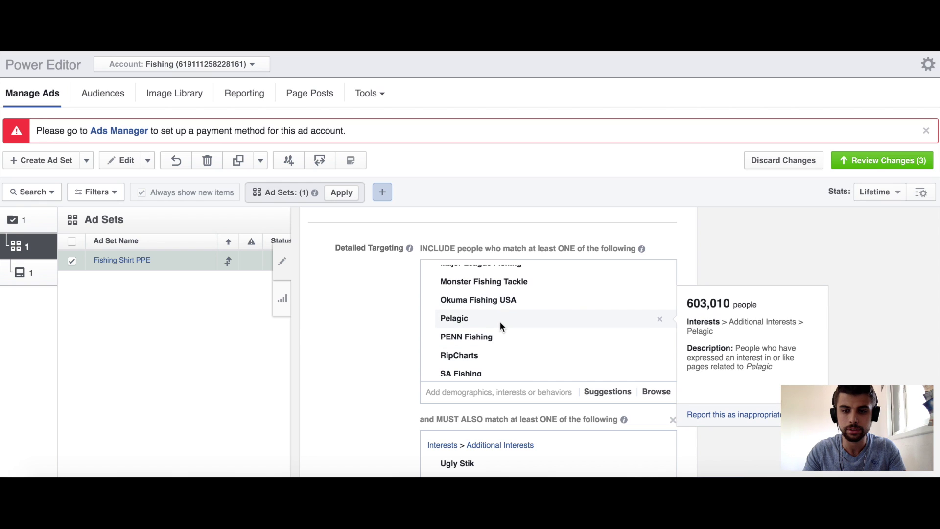
pyautogui.scroll(-3, 498, 325)
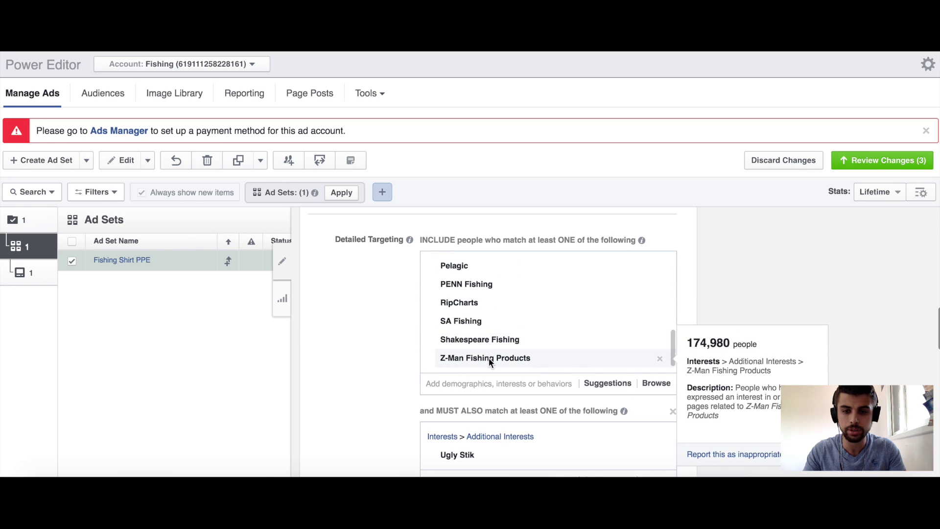
# Move the ABU Garcia interest out of the included interests and into a third must-also-match condition
pyautogui.scroll(6, 488, 358)
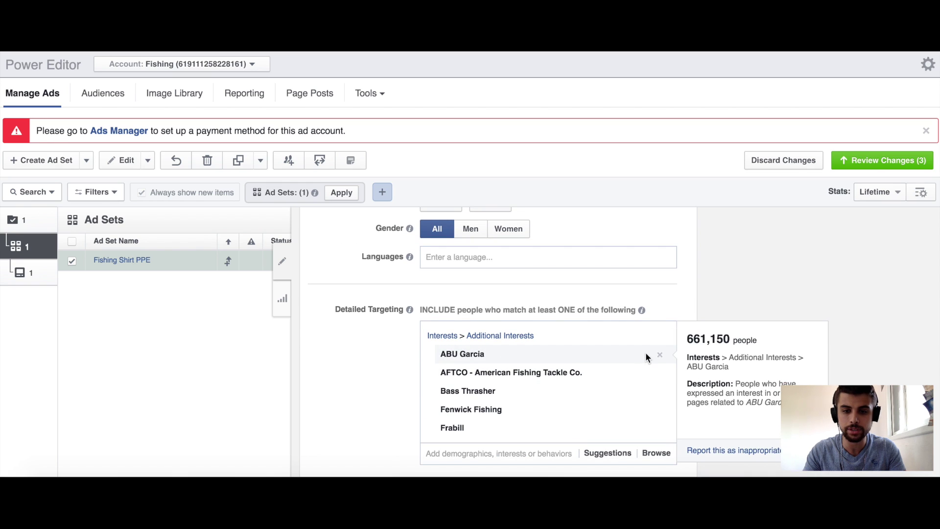
pyautogui.click(659, 354)
pyautogui.scroll(-6, 404, 362)
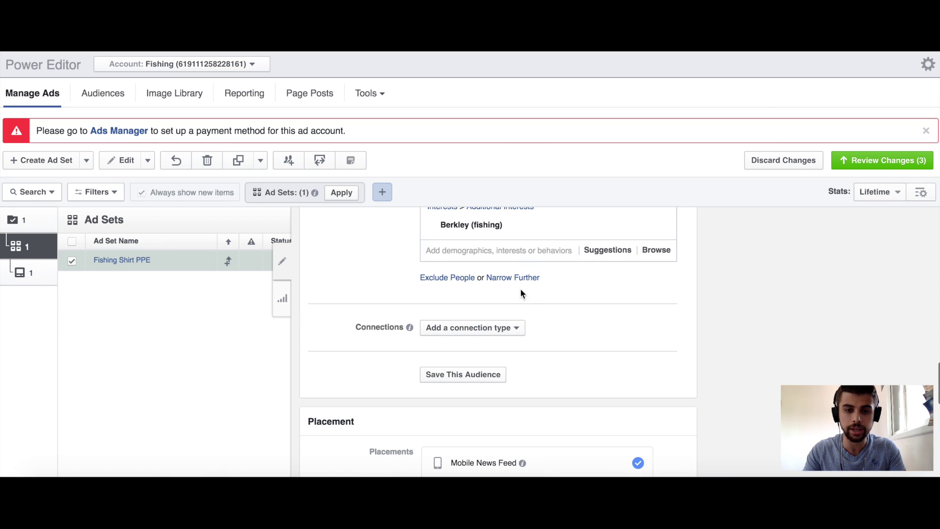
pyautogui.click(519, 280)
pyautogui.click(497, 301)
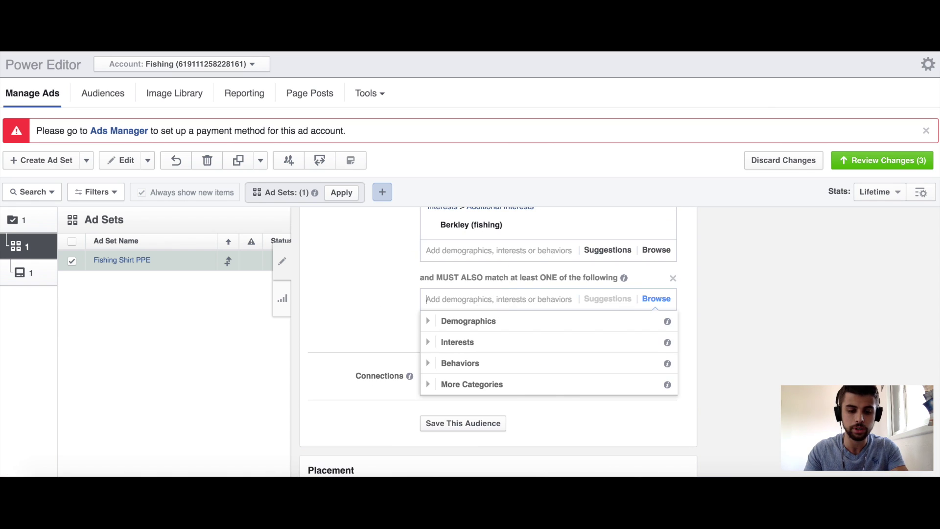
pyautogui.write('abu garcia')
pyautogui.click(491, 327)
# Check the ad set's potential reach with the ABU Garcia condition applied
pyautogui.scroll(10, 387, 275)
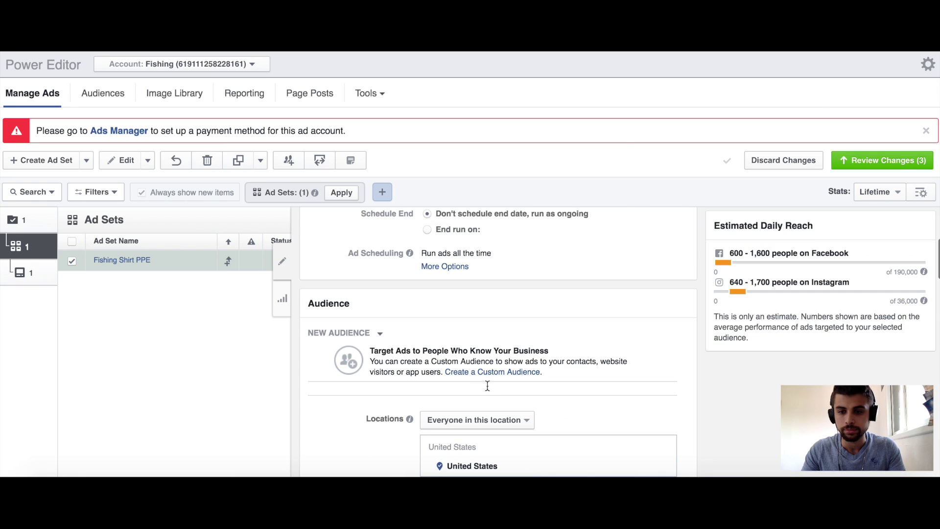
pyautogui.scroll(5, 636, 353)
pyautogui.scroll(-2, 734, 358)
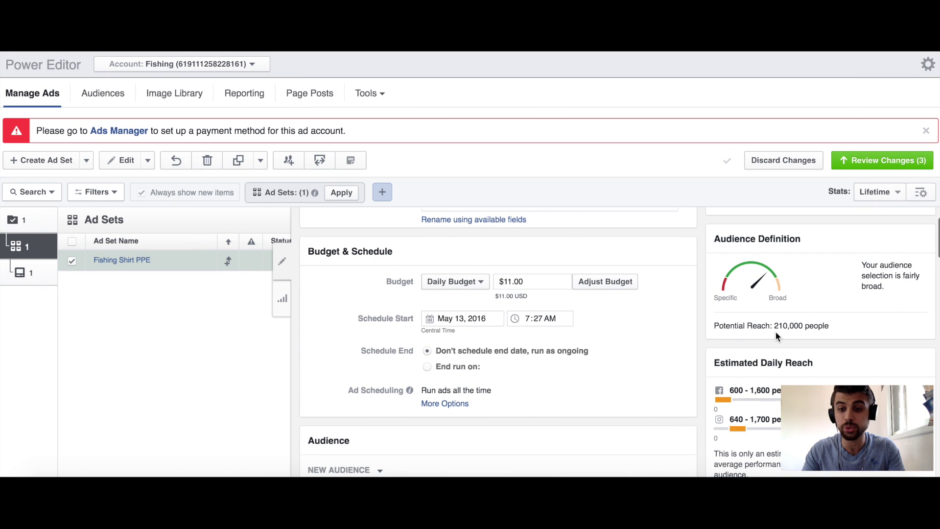
# Narrow the audience further by adding a fourth must-also-match condition below the ABU Garcia one
pyautogui.scroll(-10, 664, 381)
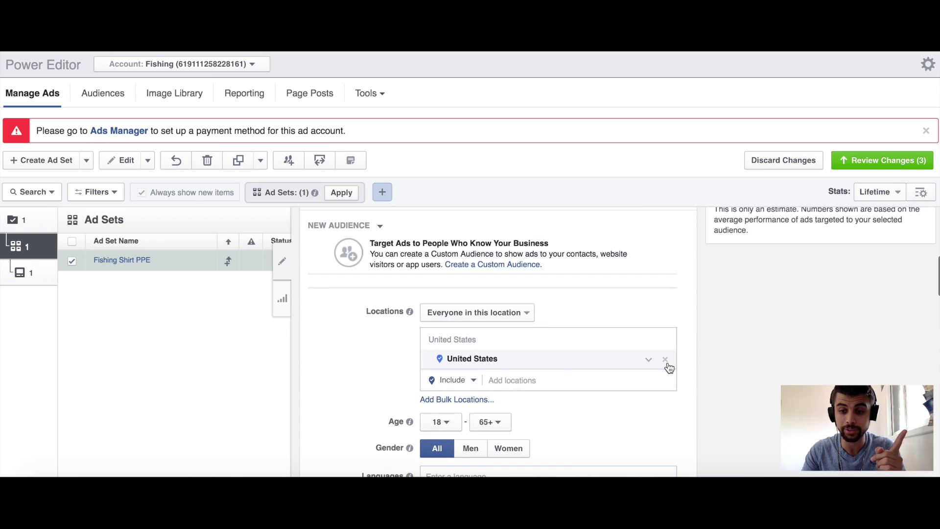
pyautogui.scroll(-10, 687, 368)
pyautogui.scroll(-5, 632, 356)
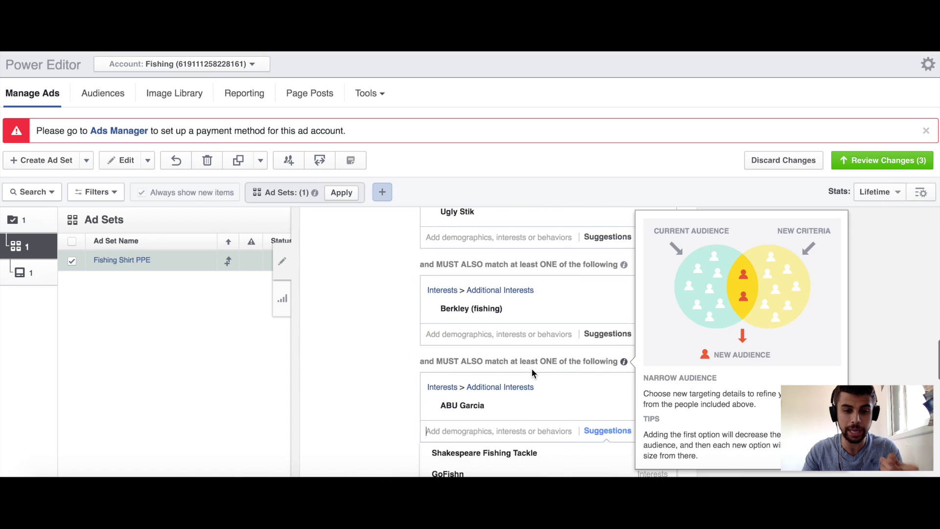
pyautogui.scroll(-3, 402, 374)
pyautogui.click(366, 266)
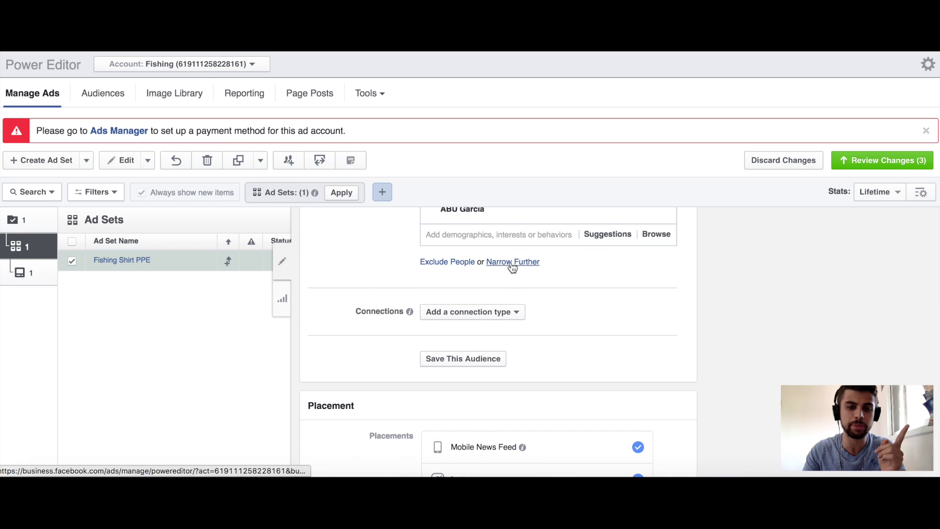
pyautogui.click(509, 266)
# Remove the Pelagic interest from the included interests in the detailed targeting
pyautogui.scroll(4, 364, 294)
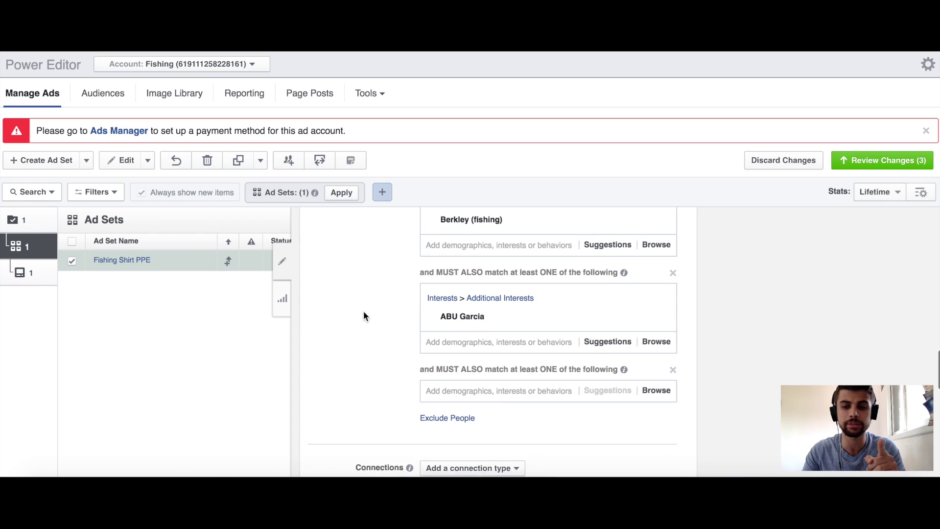
pyautogui.scroll(5, 363, 370)
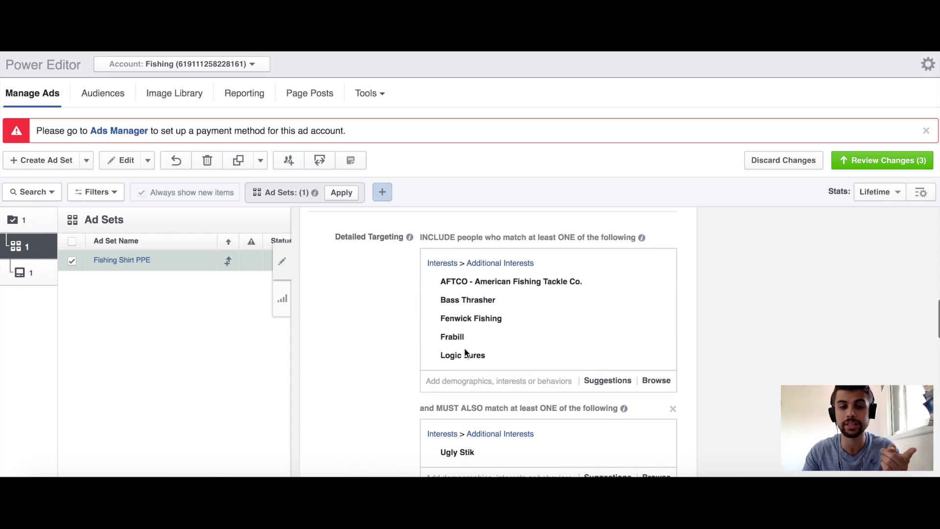
pyautogui.moveTo(543, 286)
pyautogui.scroll(-2, 528, 312)
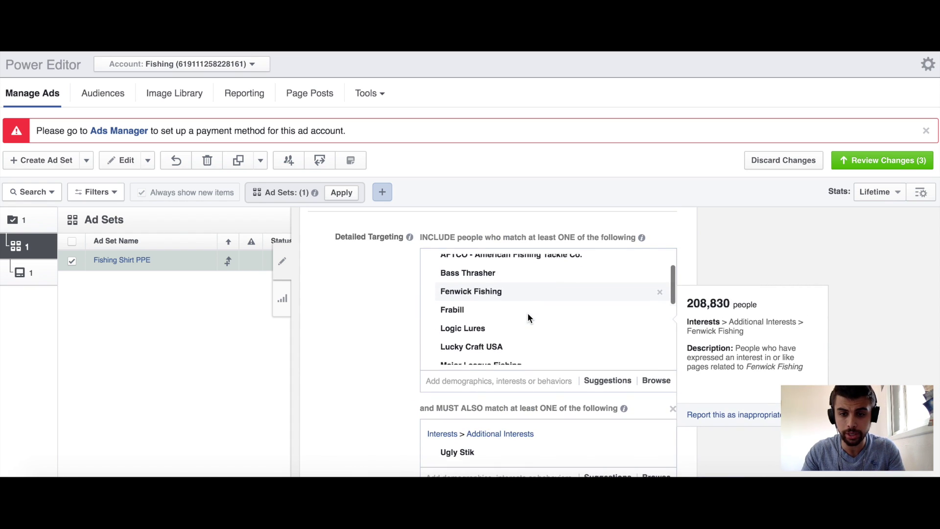
pyautogui.scroll(1, 511, 328)
pyautogui.scroll(-4, 510, 331)
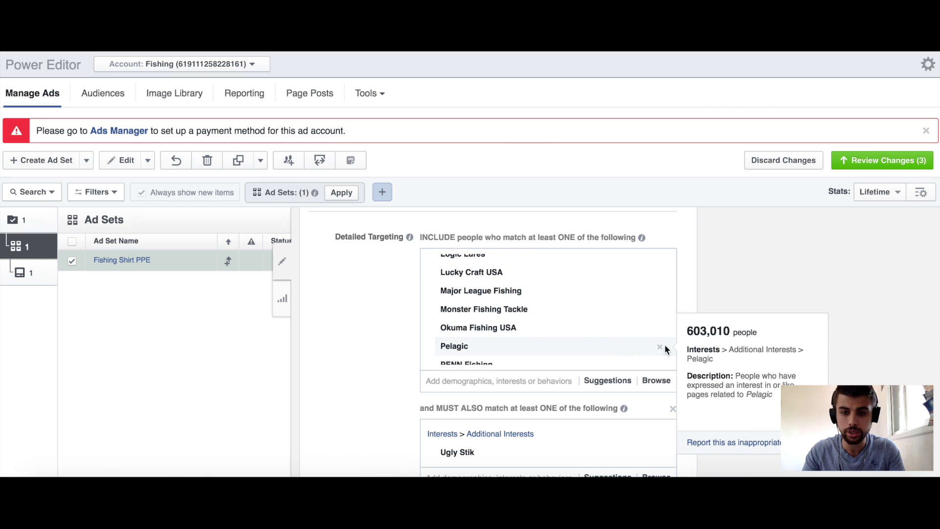
pyautogui.click(658, 347)
# Add the Pelagic interest to the empty fourth must-also-match condition
pyautogui.scroll(-5, 424, 357)
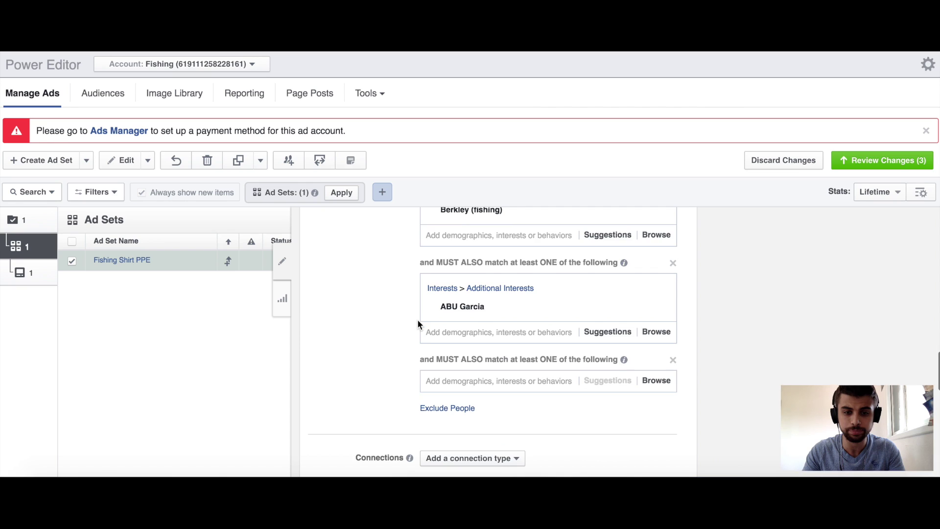
pyautogui.click(447, 358)
pyautogui.write('pelagic')
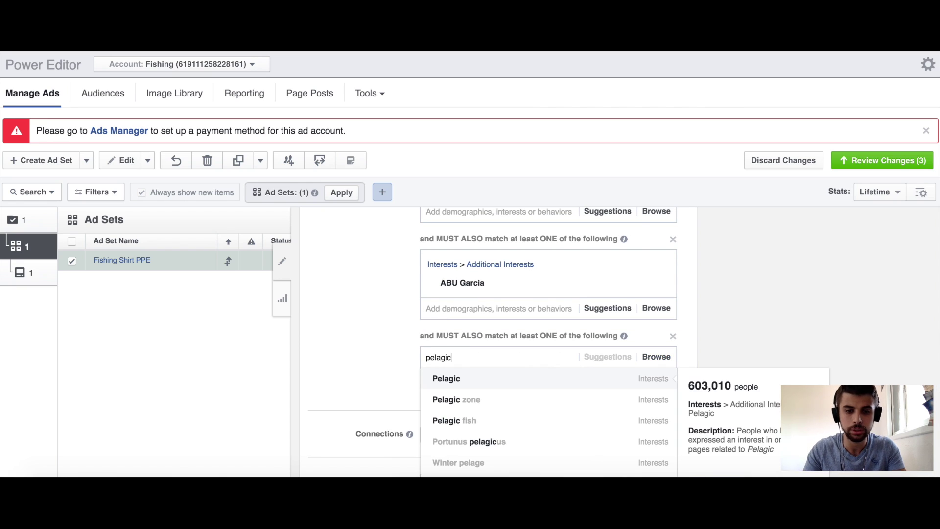
pyautogui.click(463, 385)
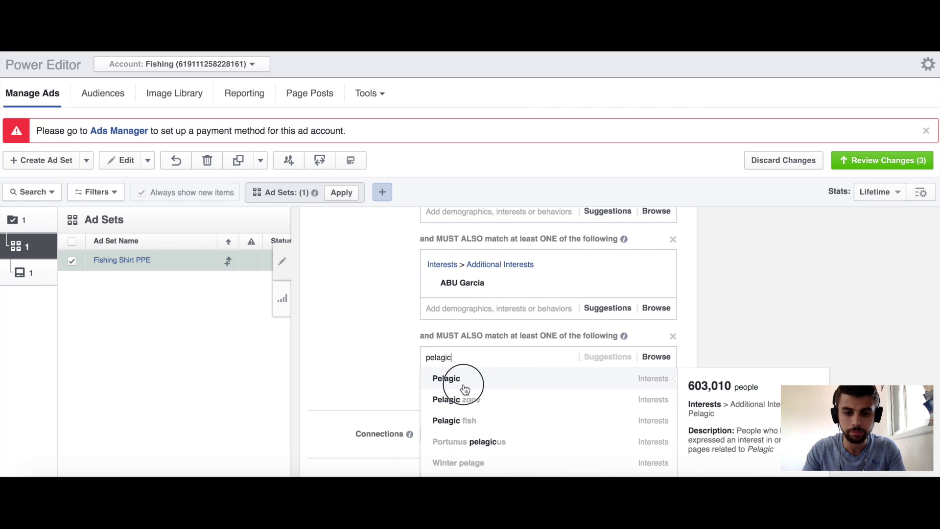
# Check the ad set's potential reach and estimated daily reach with the Pelagic condition applied
pyautogui.scroll(20, 389, 304)
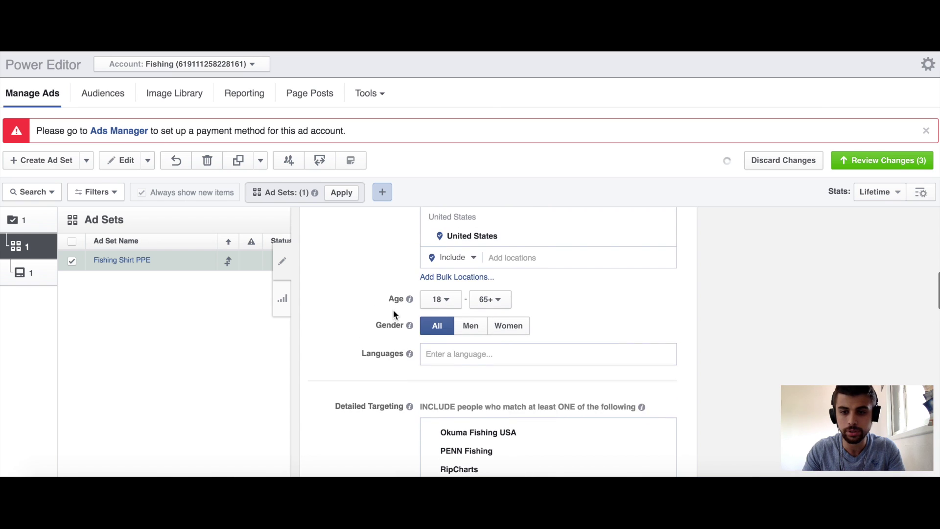
pyautogui.scroll(-1, 422, 338)
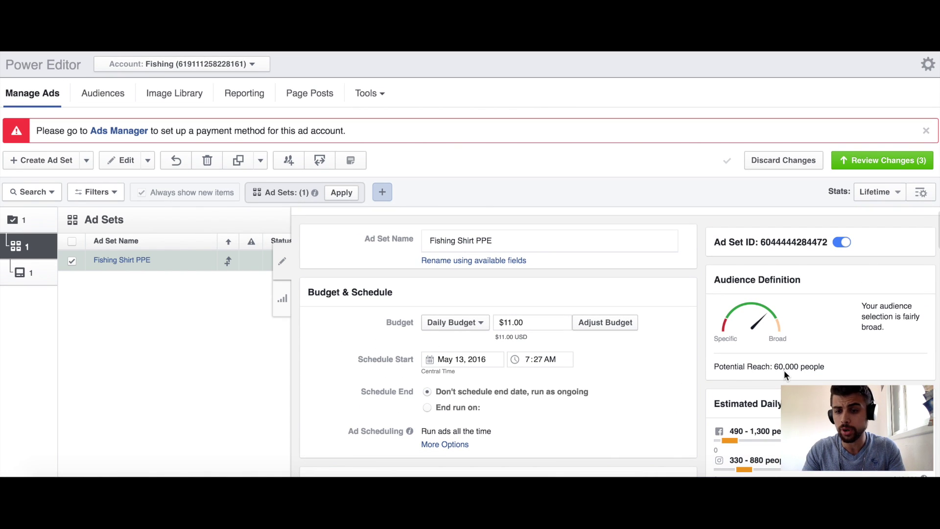
pyautogui.scroll(-10, 656, 353)
pyautogui.scroll(6, 656, 323)
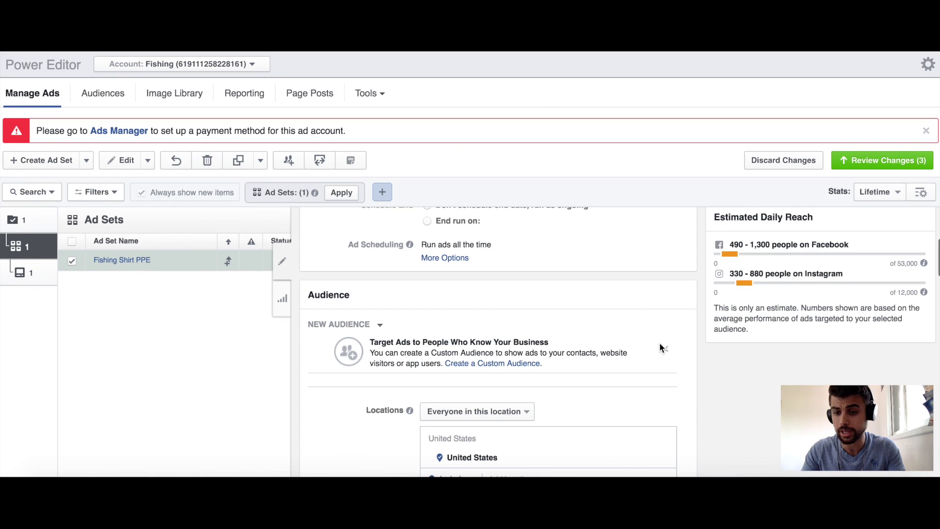
pyautogui.scroll(5, 680, 302)
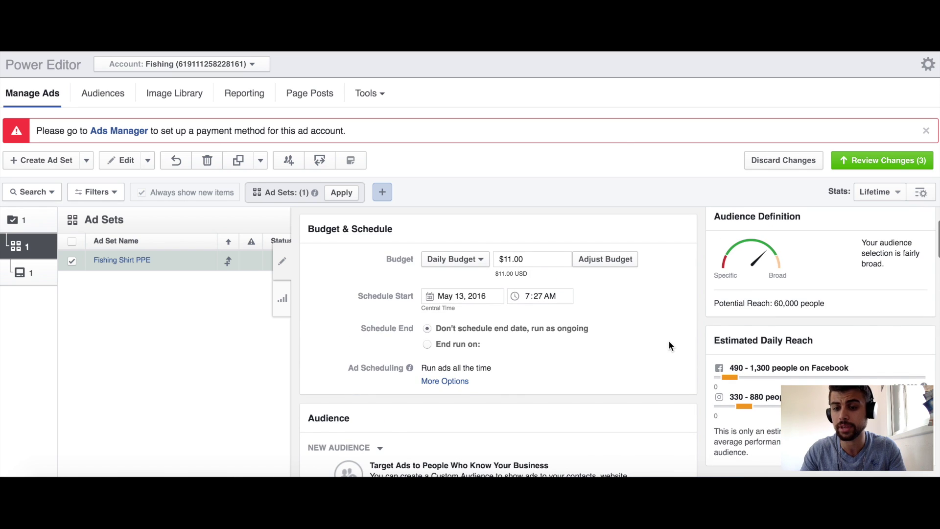
# View the suggested interests for the Pelagic condition and dismiss them
pyautogui.scroll(-3, 668, 339)
pyautogui.scroll(-10, 668, 337)
pyautogui.click(607, 326)
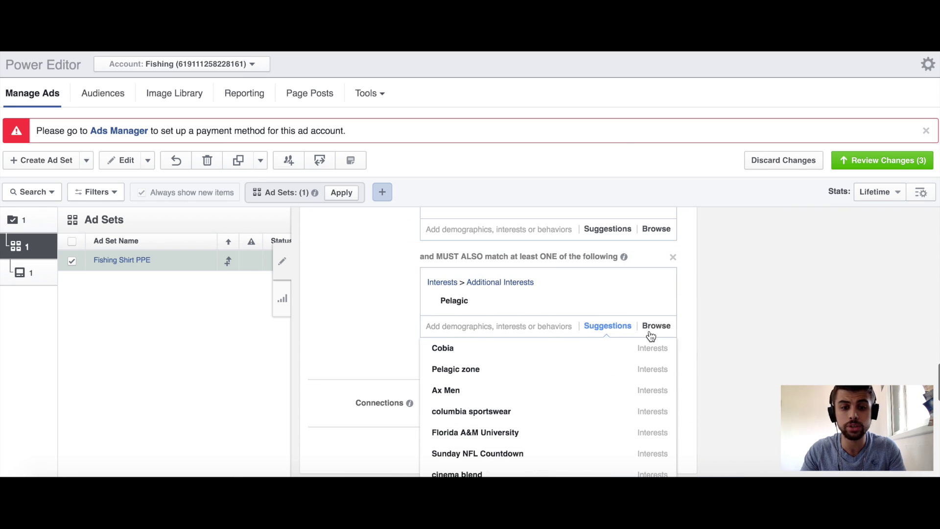
pyautogui.click(400, 314)
pyautogui.moveTo(455, 300)
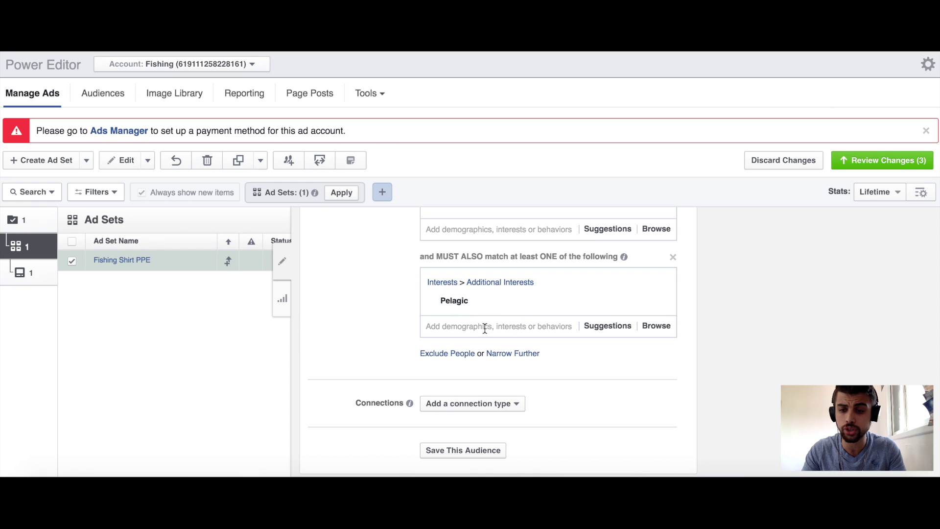
# Review the included interests' audience sizes and remove AFTCO - American Fishing Tackle Co. from them
pyautogui.scroll(10, 398, 313)
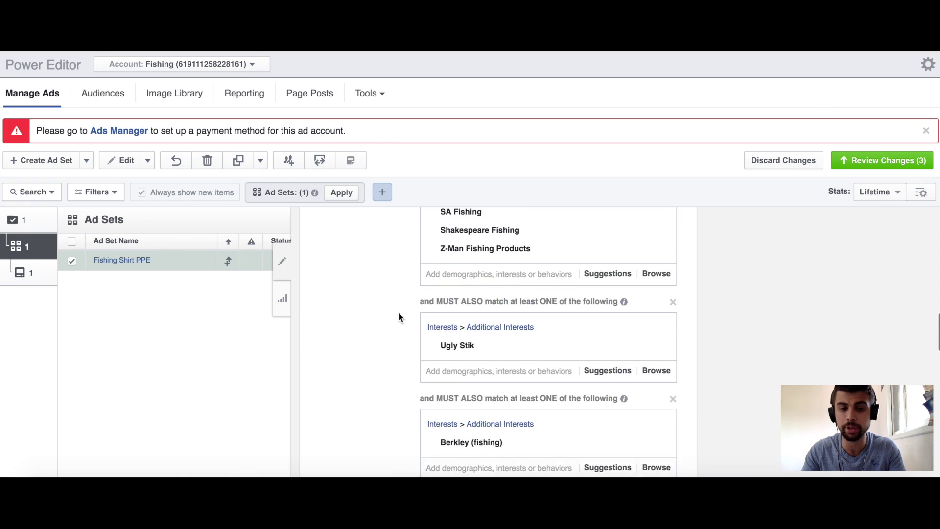
pyautogui.scroll(1, 372, 349)
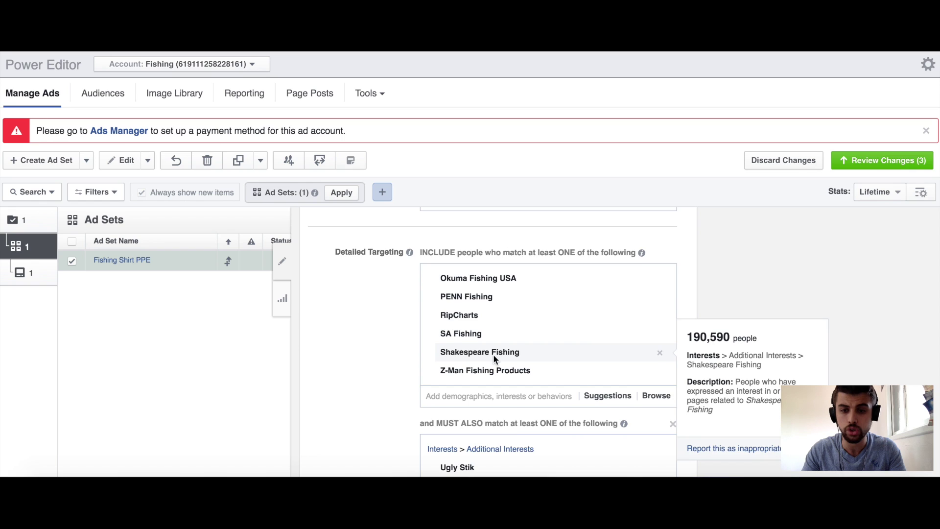
pyautogui.scroll(-1, 495, 327)
pyautogui.scroll(3, 492, 332)
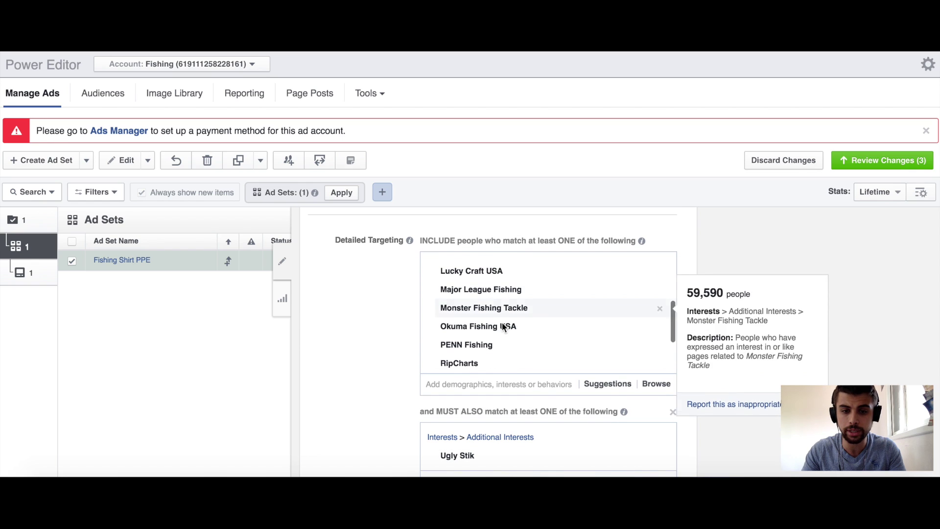
pyautogui.scroll(3, 515, 283)
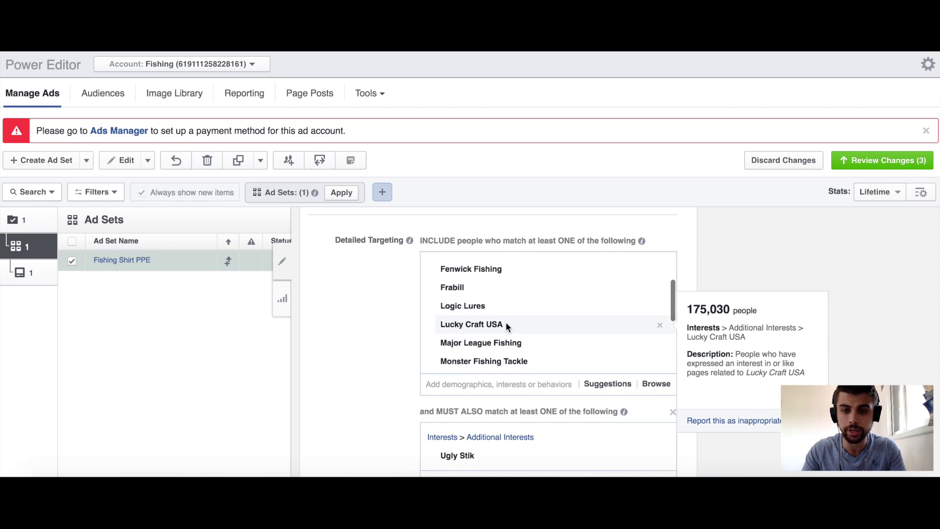
pyautogui.scroll(2, 507, 314)
pyautogui.scroll(2, 512, 276)
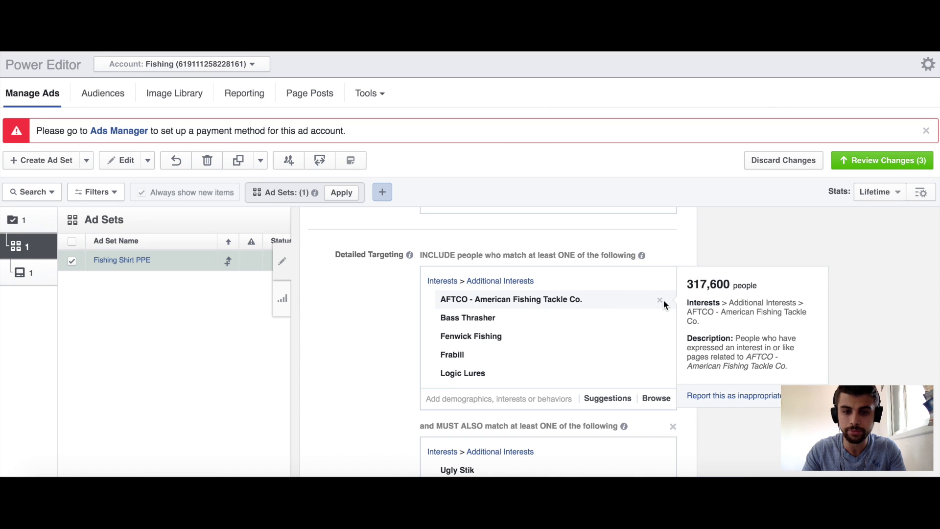
pyautogui.click(660, 300)
# Remove SA Fishing from the included interests in the detailed targeting
pyautogui.scroll(-4, 578, 355)
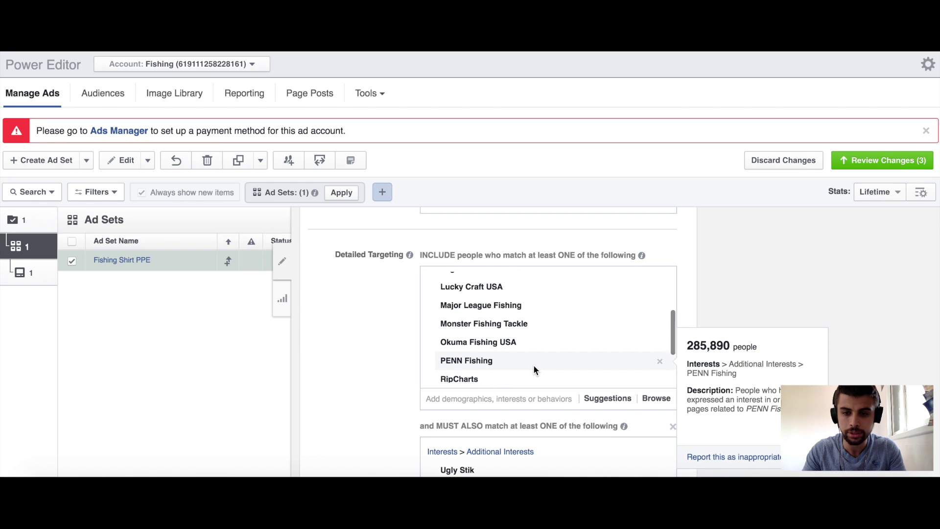
pyautogui.scroll(-4, 533, 365)
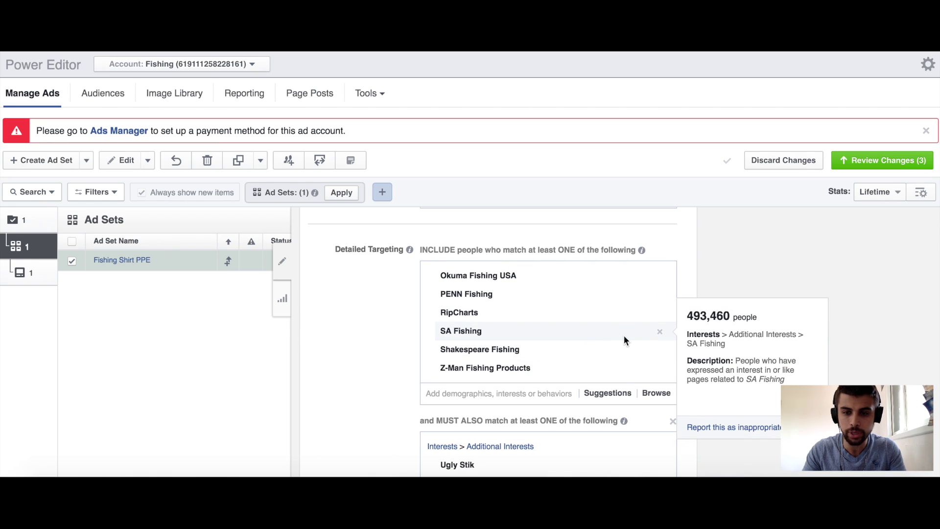
pyautogui.click(658, 331)
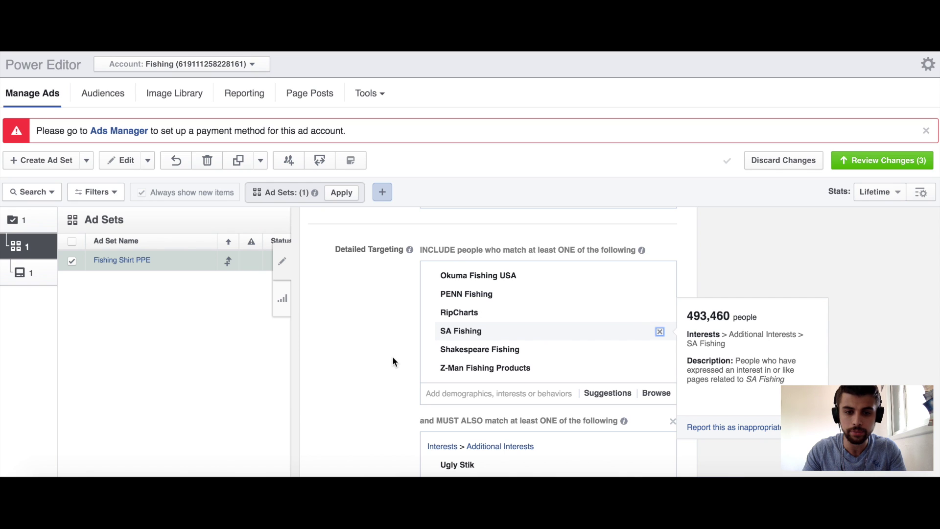
# Add the SA Fishing interest to the fourth must-also-match condition alongside Pelagic
pyautogui.scroll(-8, 353, 380)
pyautogui.click(427, 403)
pyautogui.write('sftco')
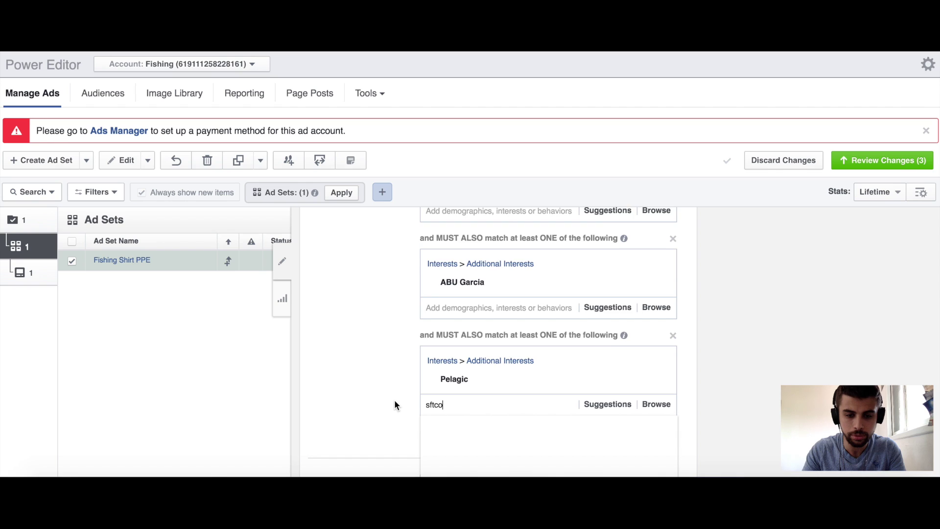
pyautogui.scroll(-2, 397, 387)
pyautogui.doubleClick(447, 356)
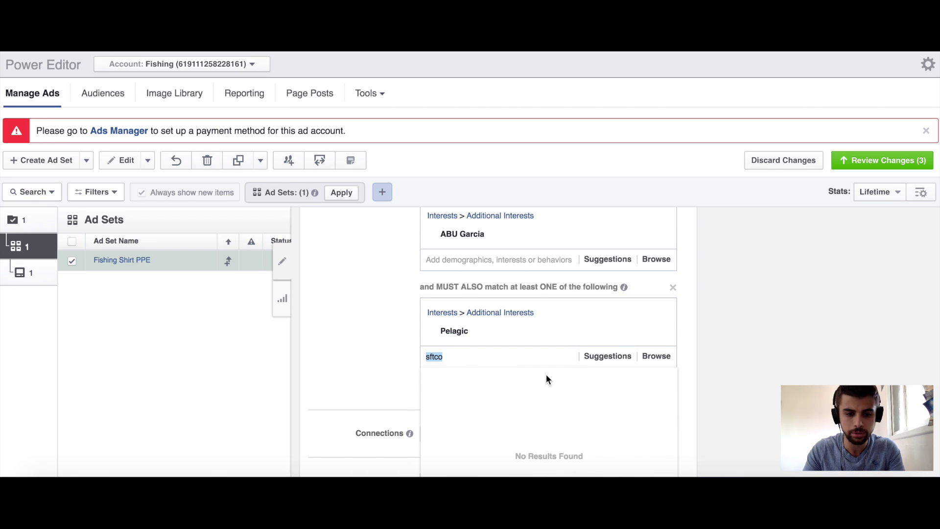
pyautogui.write('sa fishing')
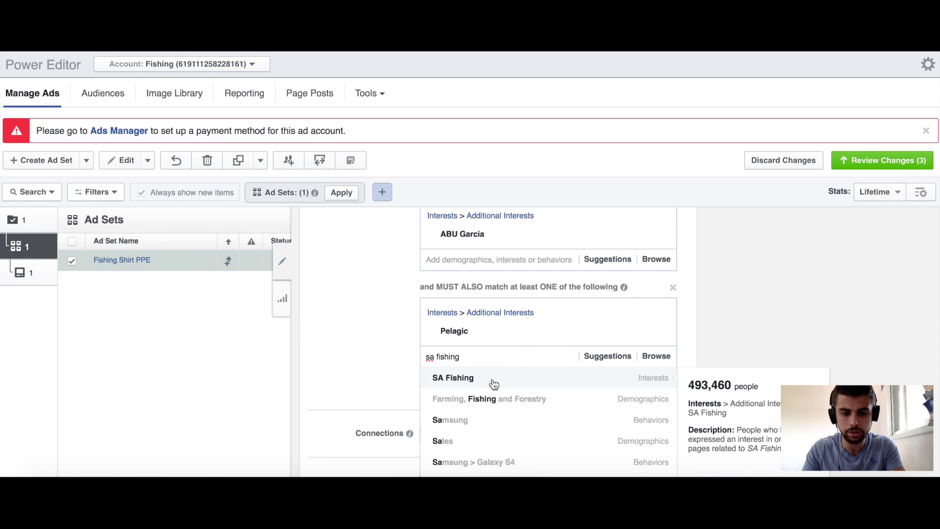
pyautogui.click(492, 381)
pyautogui.write('sftco')
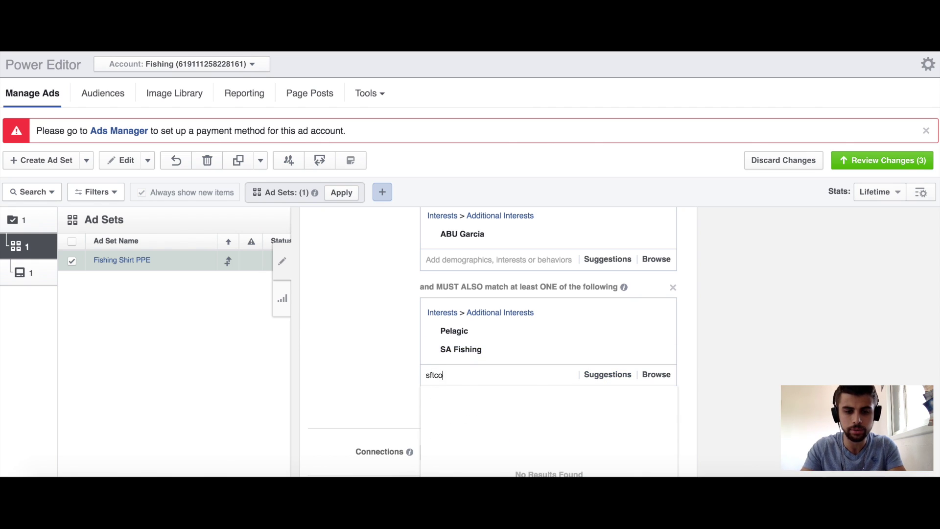
pyautogui.scroll(-2, 394, 362)
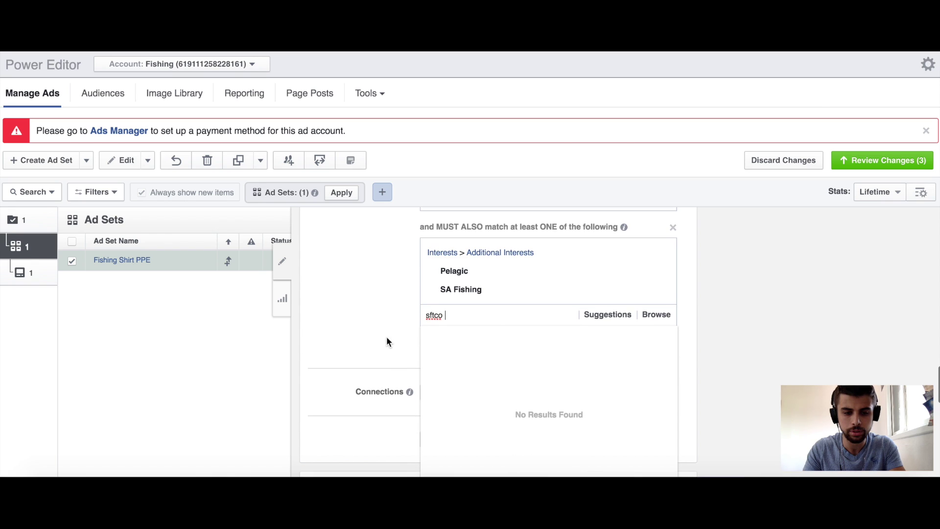
pyautogui.tripleClick(465, 316)
pyautogui.press('BackSpace')
# Add AFTCO - American Fishing Tackle Co. to the must-also-match condition that contains Pelagic and SA Fishing
pyautogui.scroll(10, 392, 299)
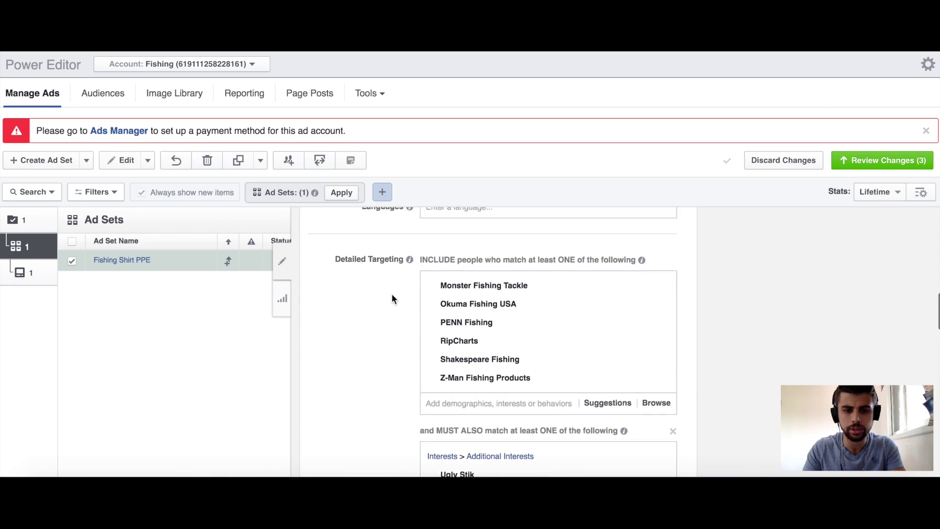
pyautogui.scroll(-2, 480, 362)
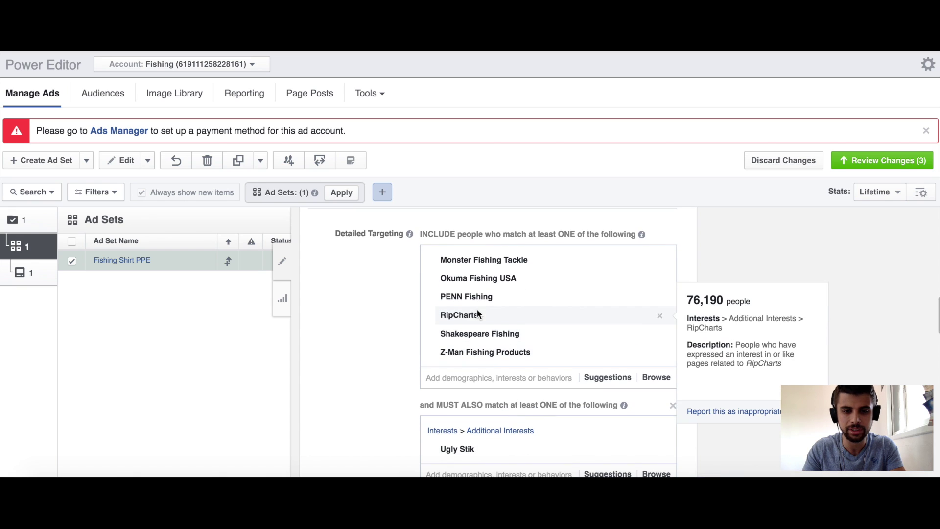
pyautogui.scroll(5, 478, 313)
pyautogui.scroll(2, 412, 345)
pyautogui.scroll(-4, 391, 357)
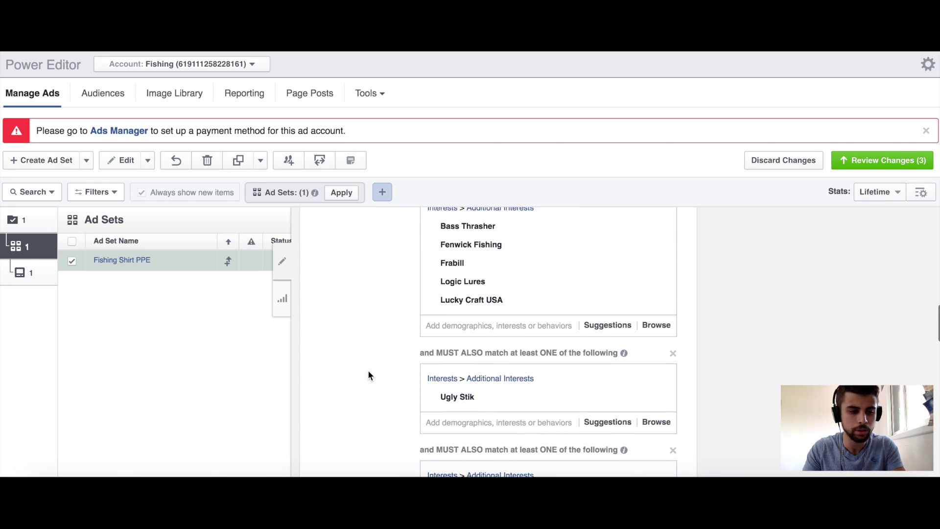
pyautogui.scroll(-1, 368, 371)
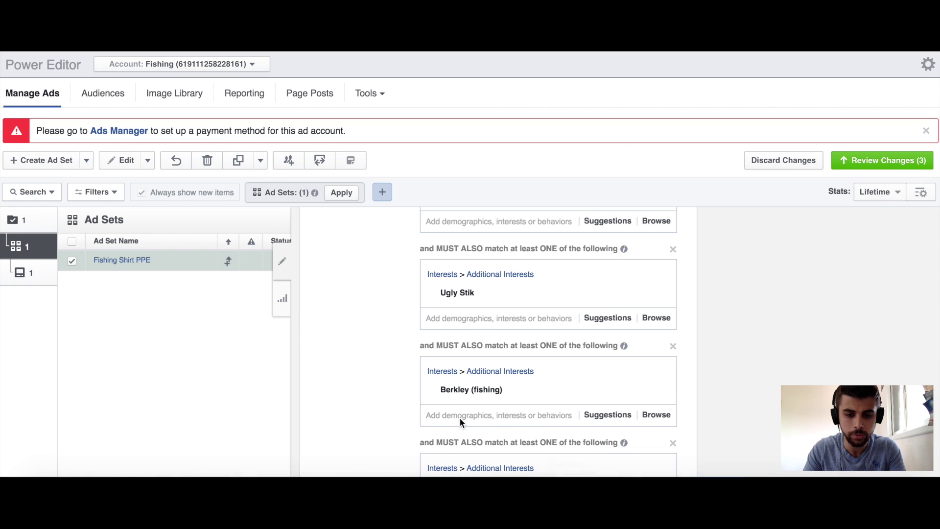
pyautogui.scroll(-6, 409, 419)
pyautogui.write('aftco')
pyautogui.click(471, 382)
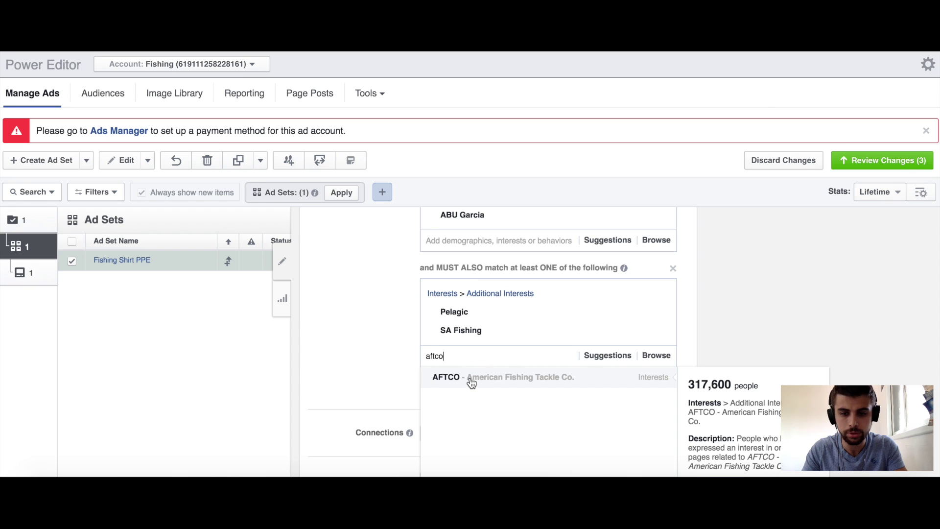
pyautogui.click(401, 324)
# Check the ad set's potential reach with AFTCO, Pelagic and SA Fishing grouped in the fourth condition
pyautogui.scroll(5, 400, 324)
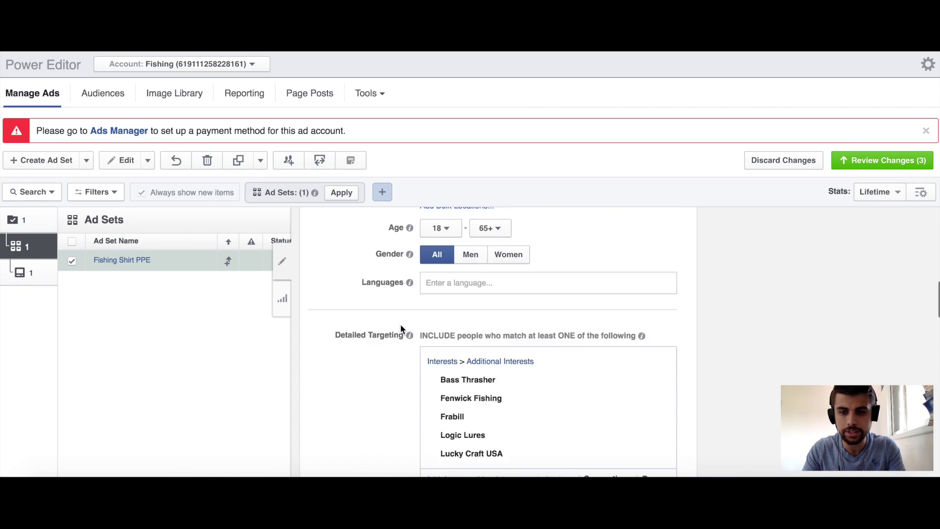
pyautogui.scroll(8, 401, 324)
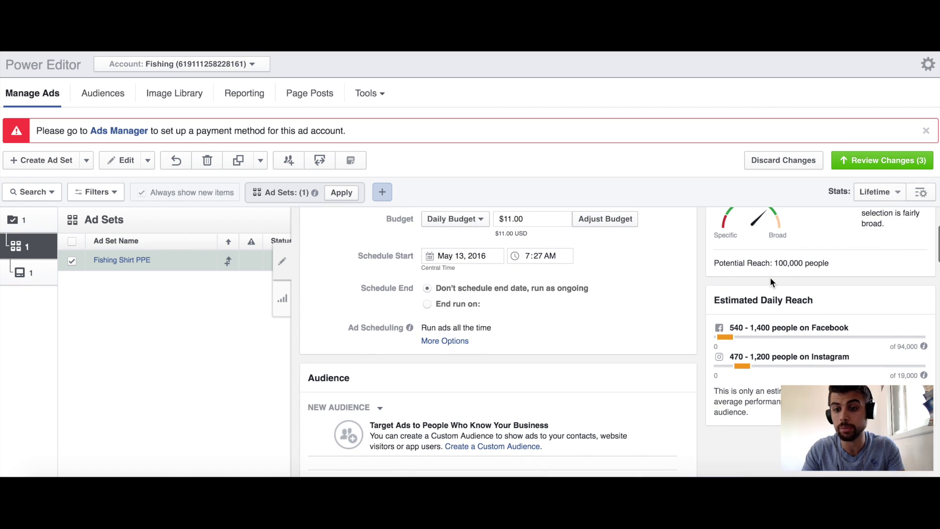
pyautogui.doubleClick(785, 263)
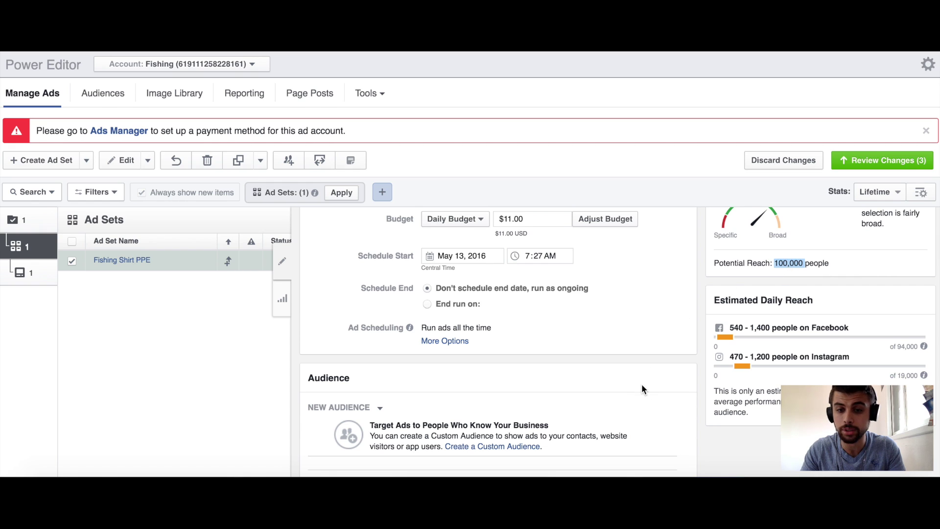
# Examine AFTCO's audience size in the fourth condition and compare it with the ad set's potential reach
pyautogui.scroll(-15, 641, 384)
pyautogui.scroll(-3, 372, 343)
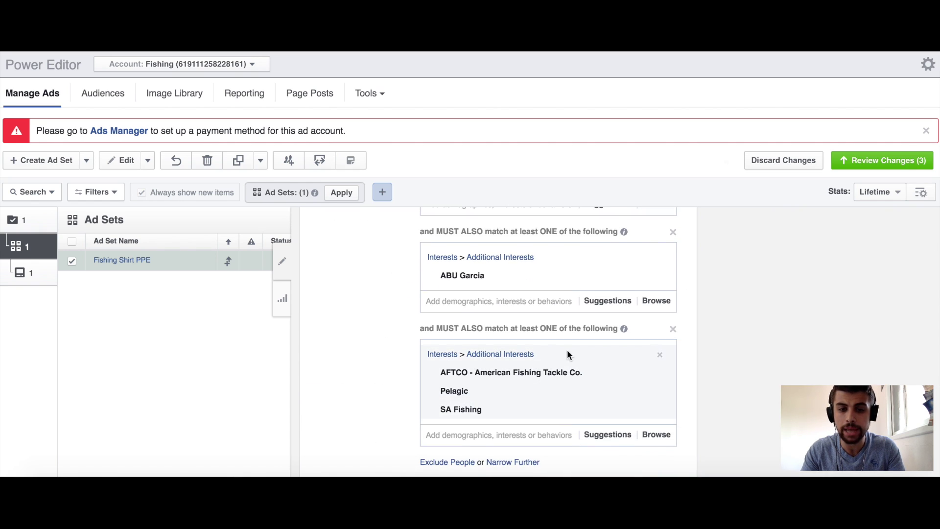
pyautogui.moveTo(483, 372)
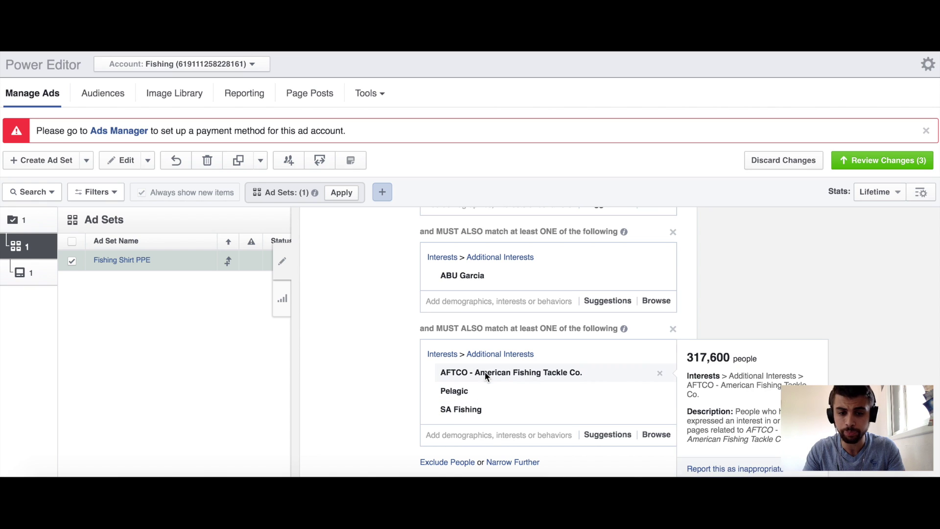
pyautogui.scroll(1, 364, 343)
pyautogui.scroll(-1, 363, 343)
pyautogui.scroll(10, 408, 353)
pyautogui.scroll(-4, 392, 357)
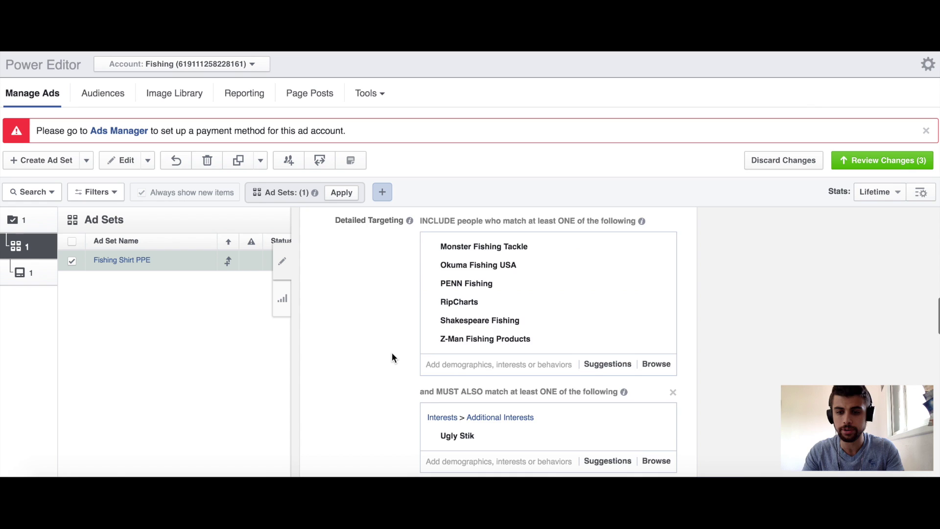
pyautogui.scroll(10, 392, 353)
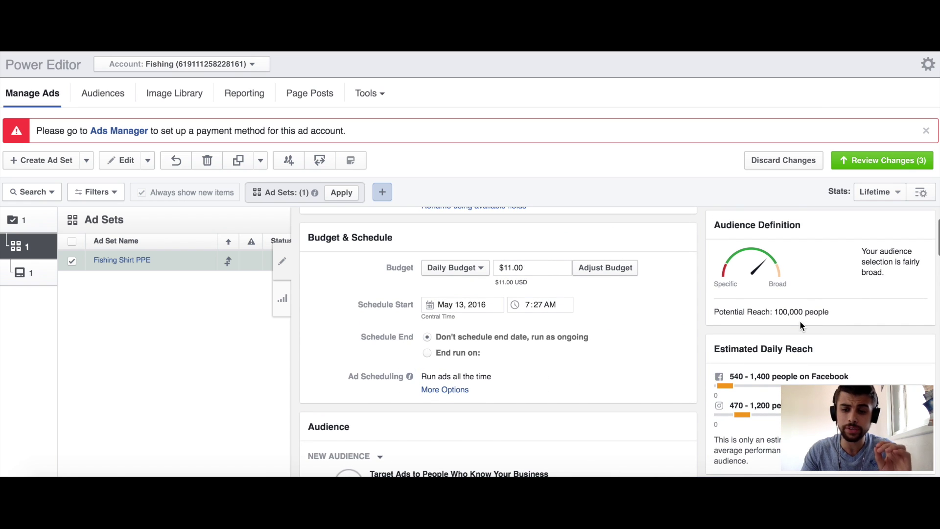
# Review the targeting layers from the included interests through Ugly Stik, Berkley (fishing) and ABU Garcia to the last condition
pyautogui.scroll(-8, 683, 362)
pyautogui.scroll(-2, 684, 325)
pyautogui.moveTo(493, 284)
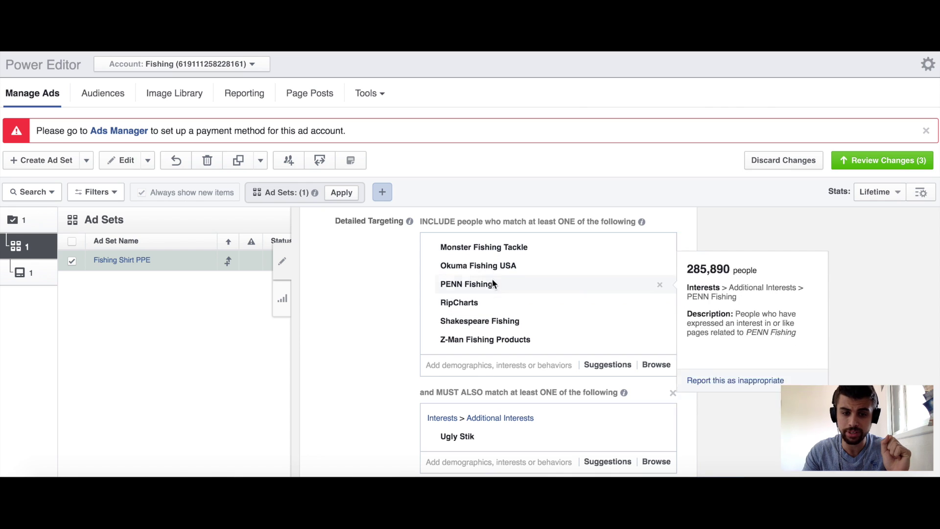
pyautogui.scroll(-2, 356, 347)
pyautogui.scroll(-3, 324, 398)
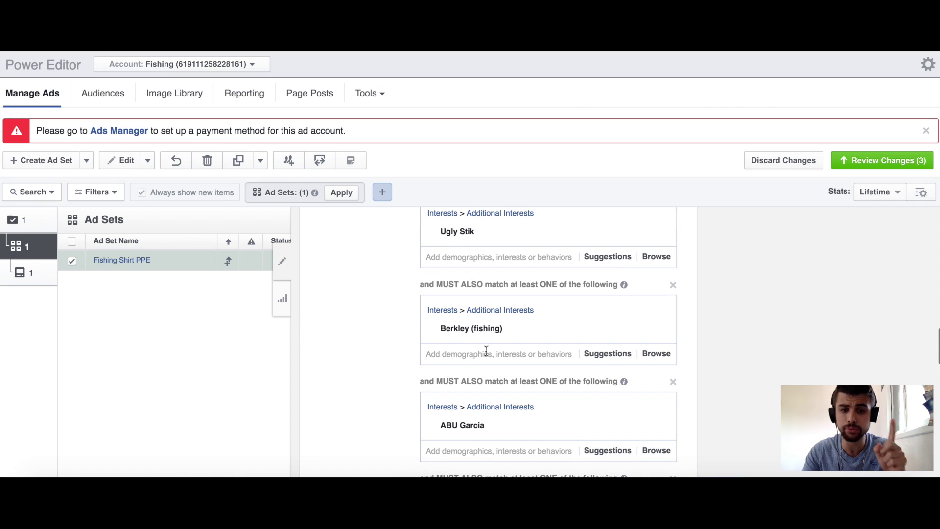
pyautogui.scroll(-1, 441, 372)
pyautogui.scroll(-2, 369, 390)
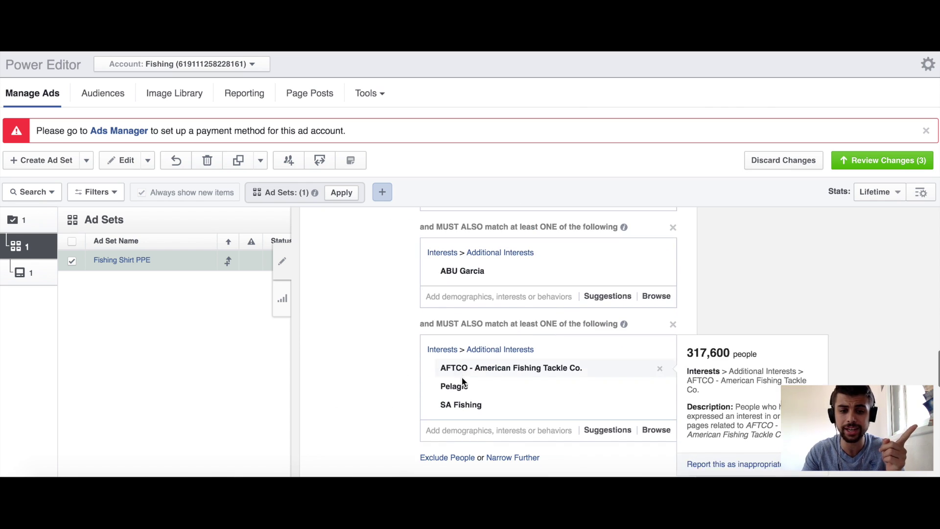
pyautogui.moveTo(464, 387)
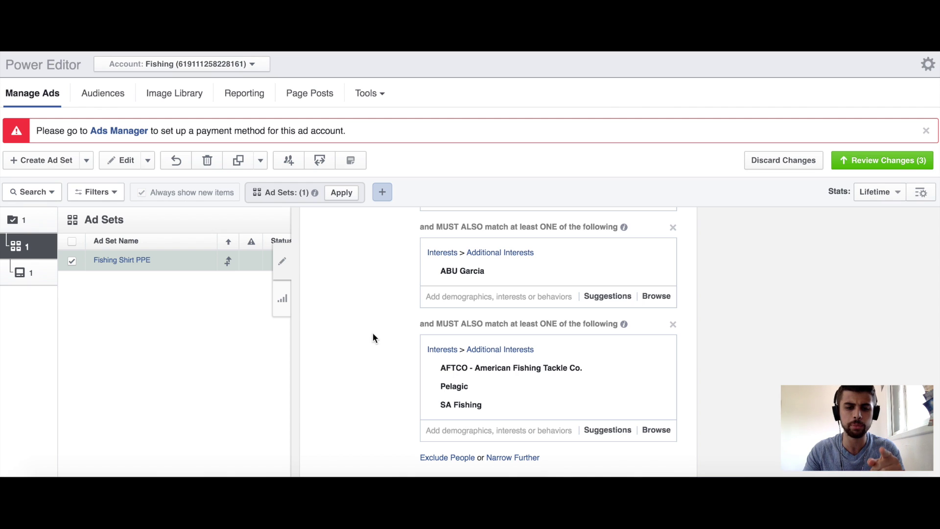
pyautogui.scroll(2, 377, 343)
pyautogui.scroll(-2, 380, 352)
pyautogui.scroll(-1, 380, 352)
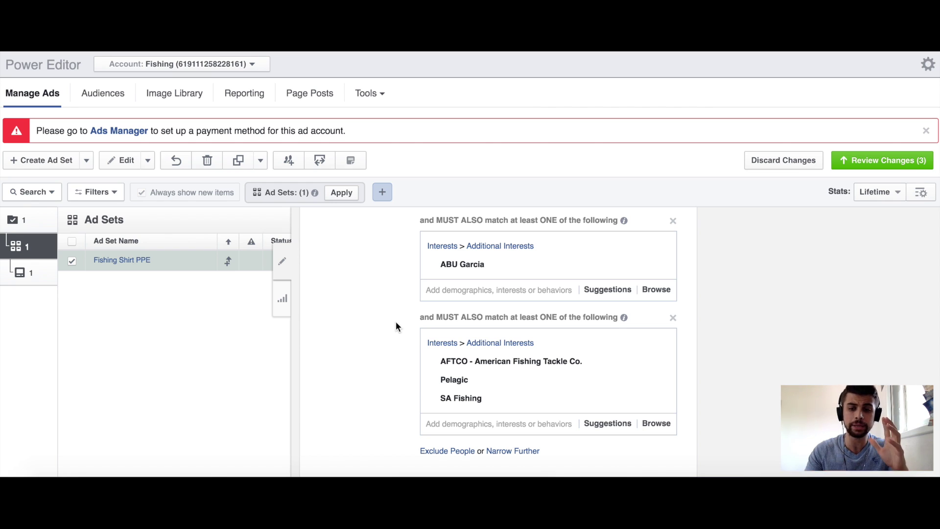
pyautogui.scroll(5, 388, 372)
pyautogui.scroll(-3, 386, 396)
pyautogui.scroll(-2, 391, 372)
pyautogui.scroll(5, 397, 349)
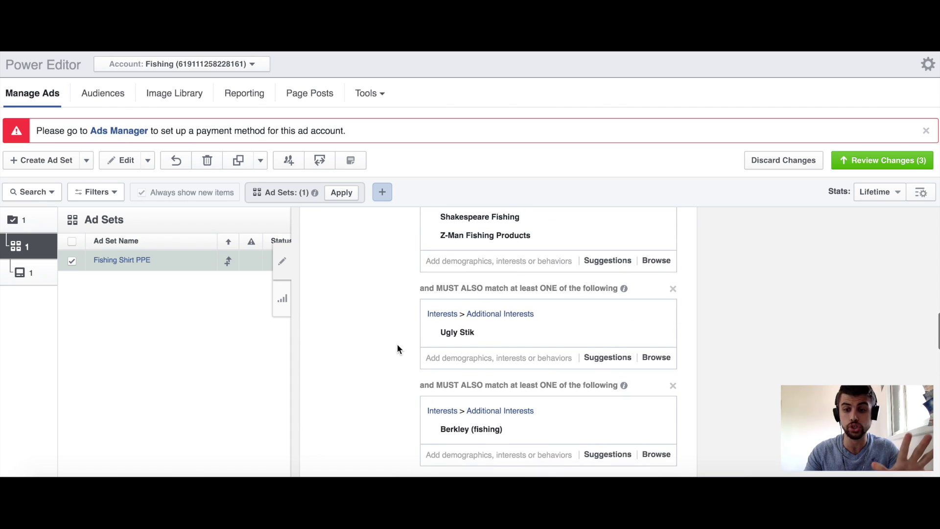
pyautogui.scroll(1, 388, 329)
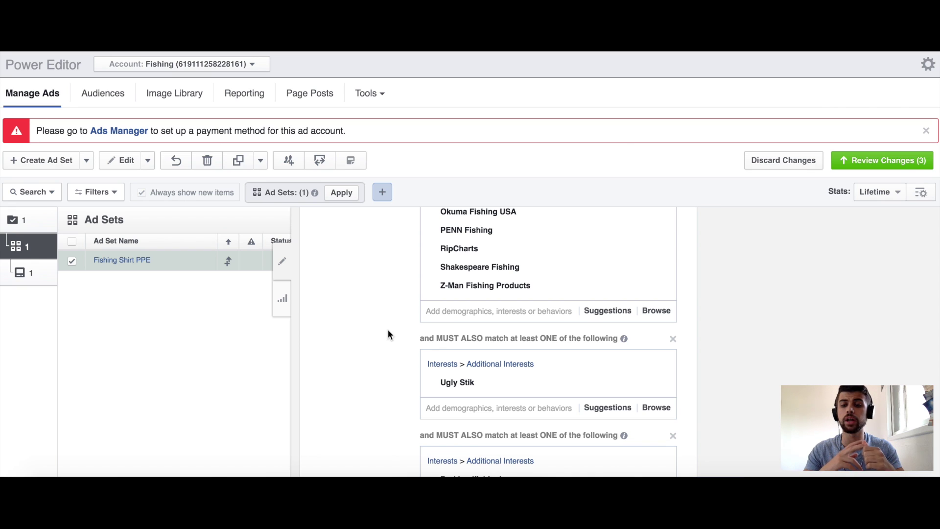
pyautogui.scroll(5, 388, 335)
pyautogui.scroll(2, 379, 358)
pyautogui.scroll(-10, 376, 294)
pyautogui.scroll(8, 367, 343)
# Examine the potential reach figure in the audience definition and the estimated daily reach
pyautogui.scroll(10, 364, 368)
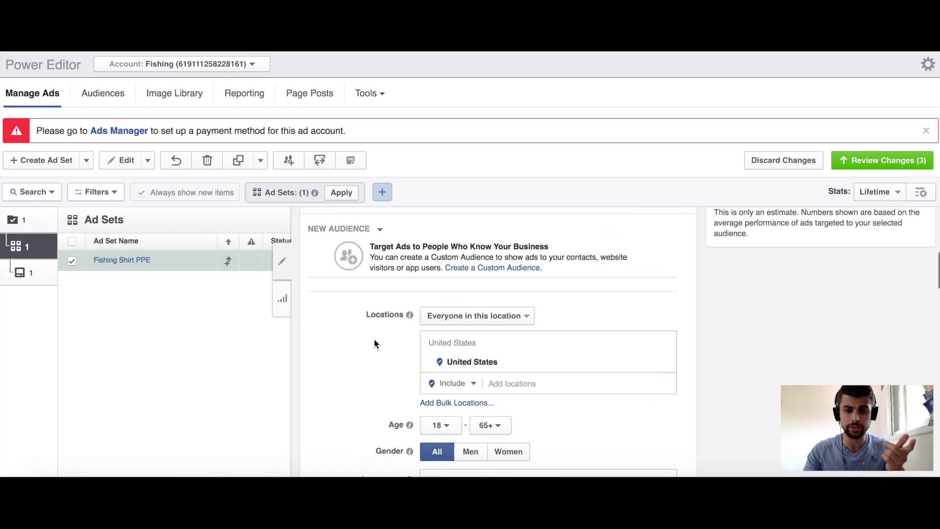
pyautogui.moveTo(784, 287); pyautogui.dragTo(809, 287)
pyautogui.click(781, 288)
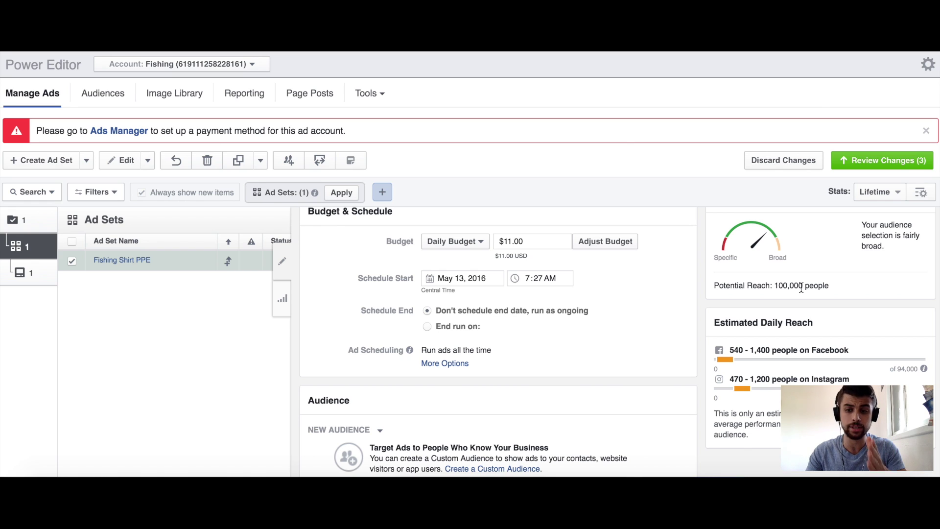
pyautogui.scroll(-3, 698, 358)
pyautogui.scroll(3, 698, 350)
pyautogui.scroll(-6, 699, 343)
pyautogui.scroll(4, 698, 314)
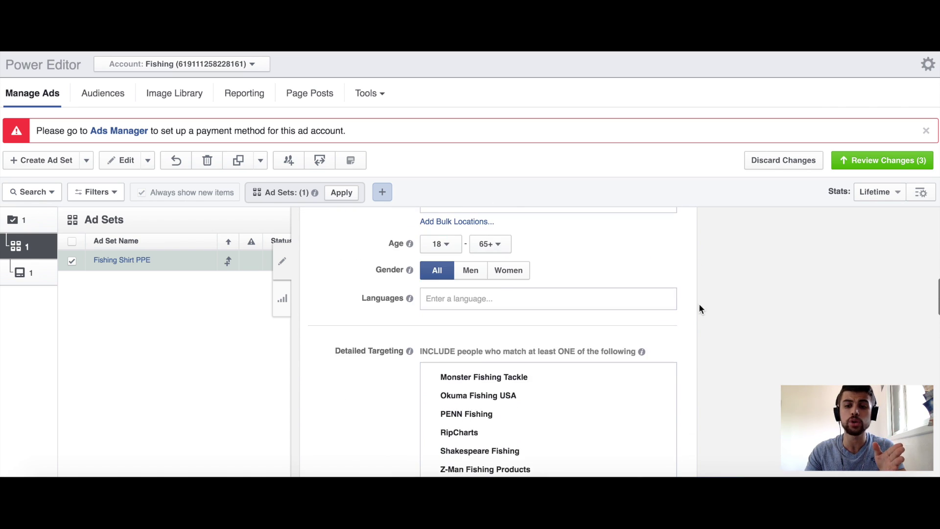
pyautogui.scroll(5, 692, 325)
pyautogui.moveTo(813, 238); pyautogui.dragTo(773, 239)
pyautogui.click(773, 240)
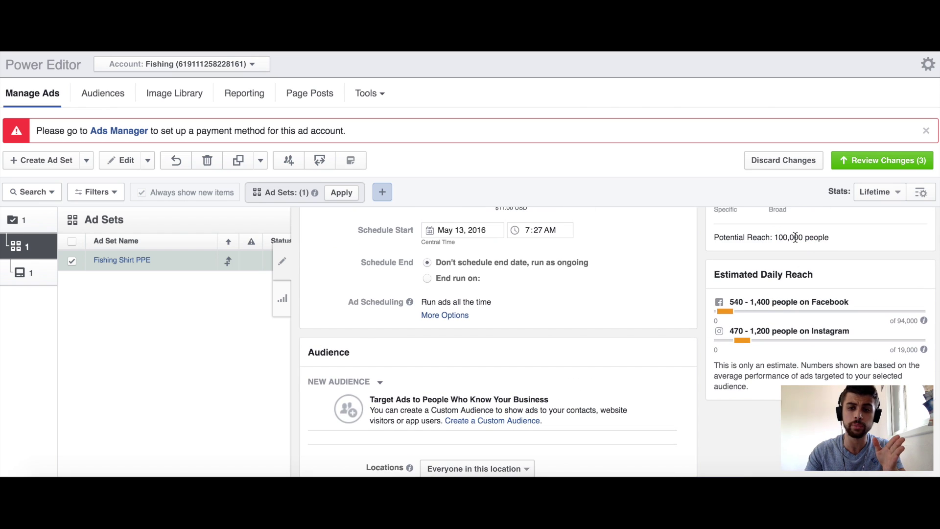
pyautogui.moveTo(803, 238); pyautogui.dragTo(783, 238)
pyautogui.click(790, 239)
pyautogui.click(772, 242)
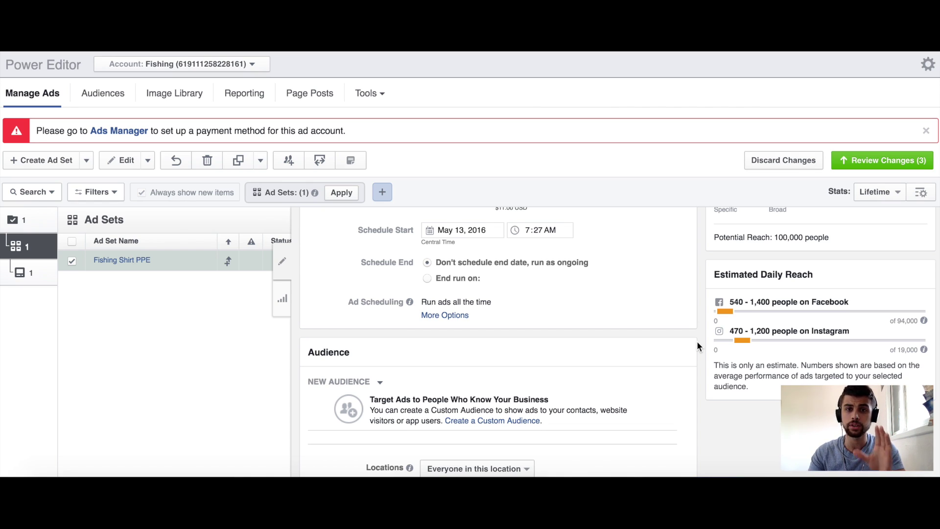
# Review the ad set's budget, location and age settings along with its layered must-also-match interest conditions
pyautogui.scroll(-15, 697, 341)
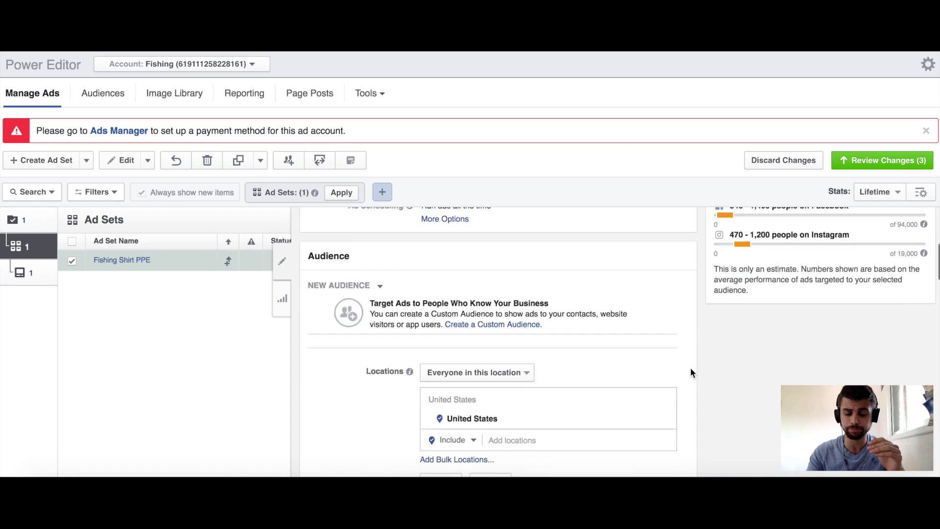
pyautogui.scroll(5, 690, 367)
pyautogui.scroll(8, 691, 370)
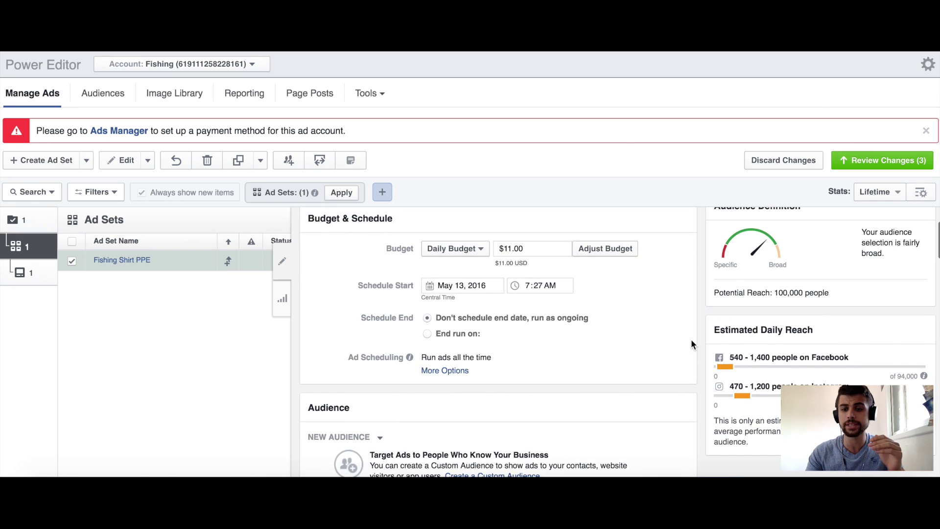
pyautogui.scroll(-12, 691, 342)
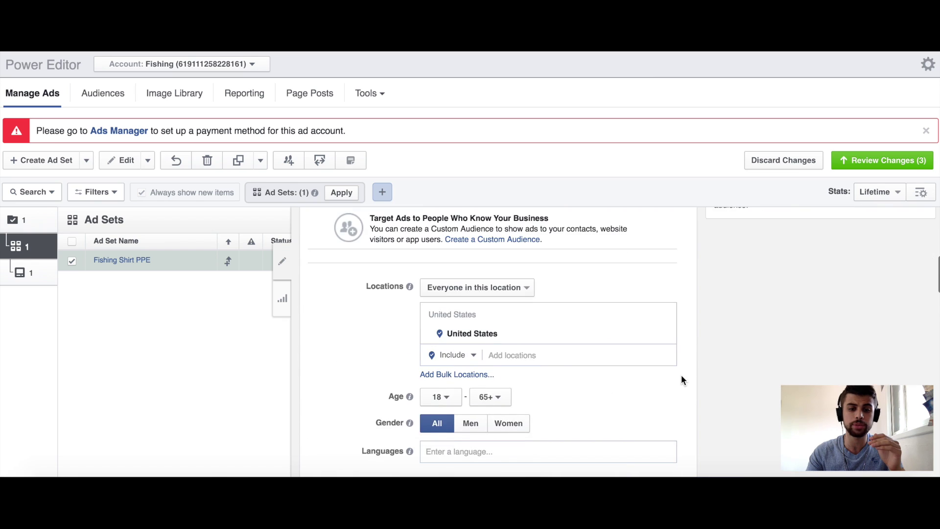
pyautogui.scroll(1, 597, 301)
pyautogui.scroll(5, 543, 263)
pyautogui.scroll(2, 392, 290)
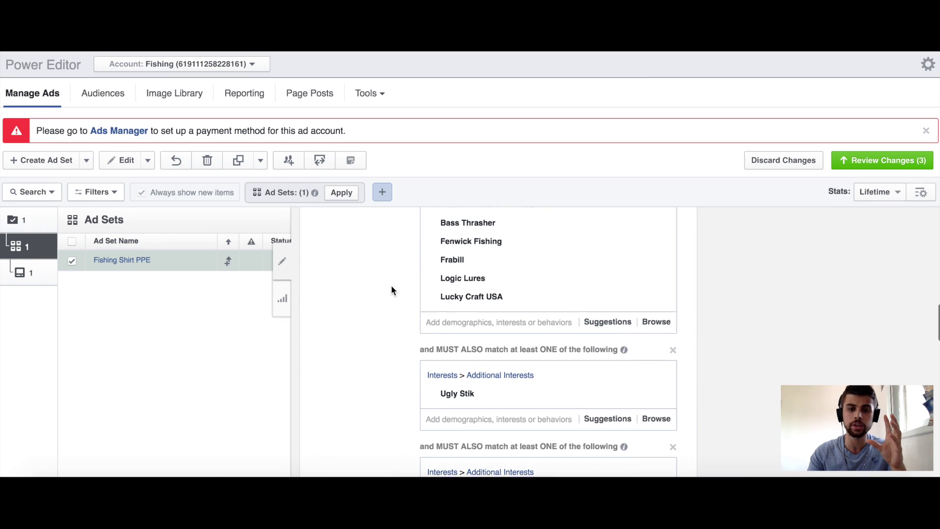
pyautogui.scroll(-2, 421, 431)
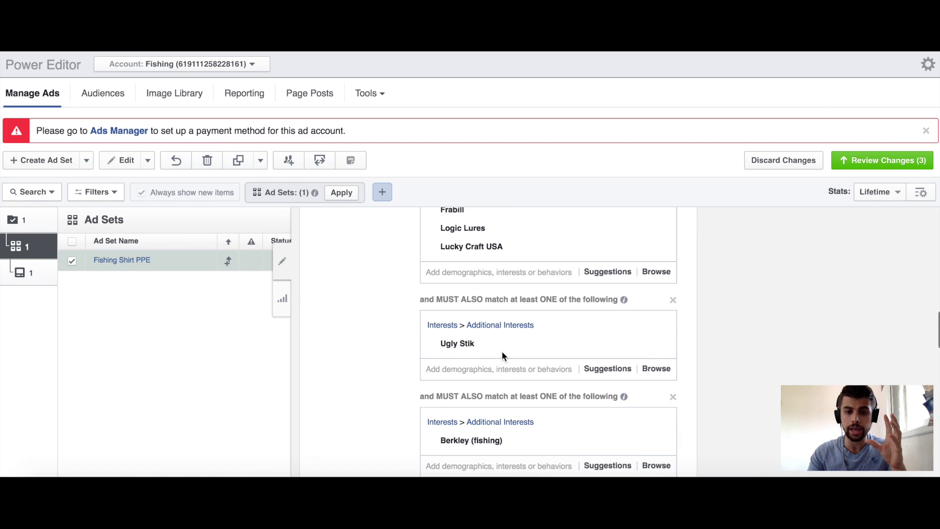
pyautogui.scroll(-2, 477, 377)
pyautogui.scroll(15, 485, 382)
pyautogui.scroll(1, 651, 348)
pyautogui.scroll(-3, 647, 323)
pyautogui.scroll(2, 634, 344)
pyautogui.scroll(-13, 381, 303)
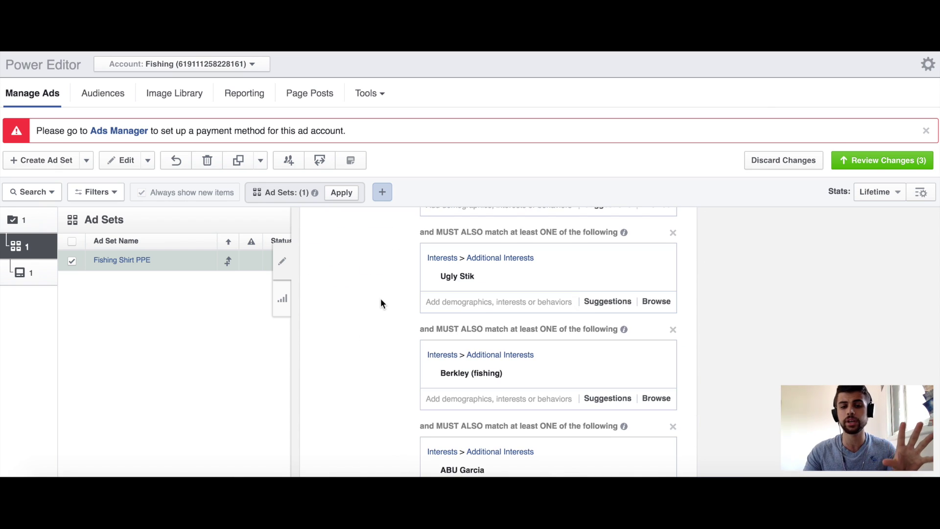